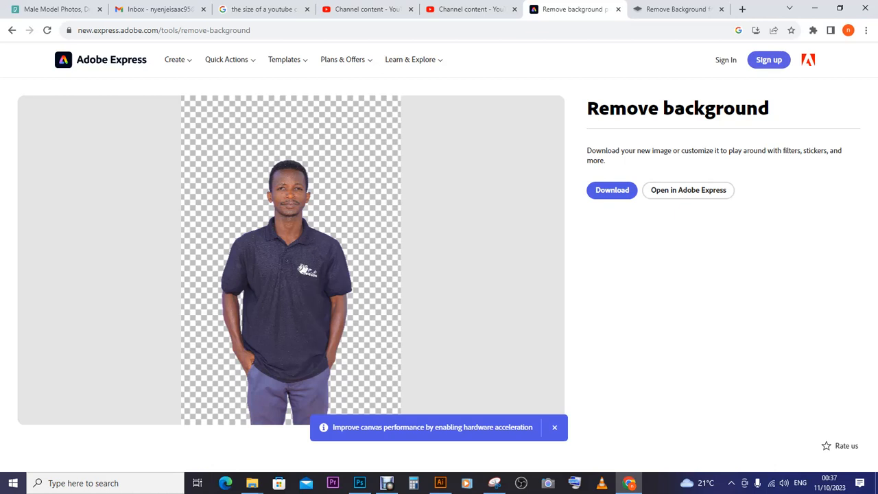
Step: Request the download of the cutout portrait and complete the Adobe account sign-up with the date-of-birth month and year
click(612, 190)
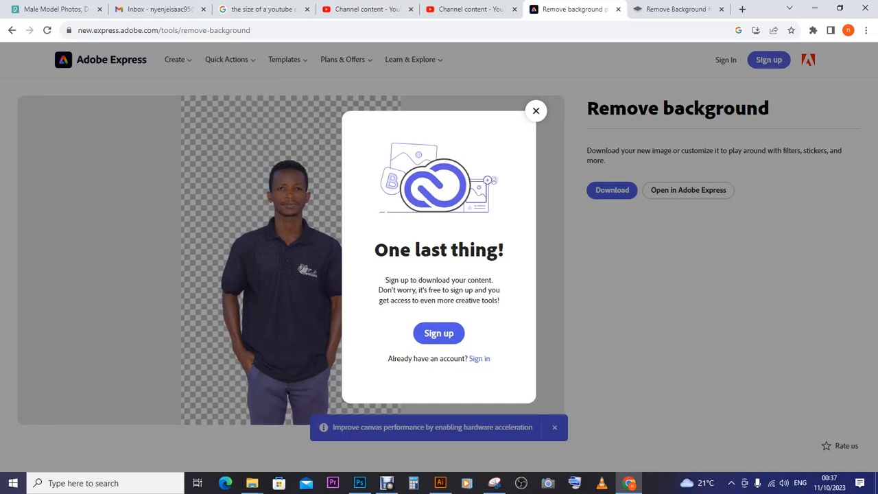
click(439, 334)
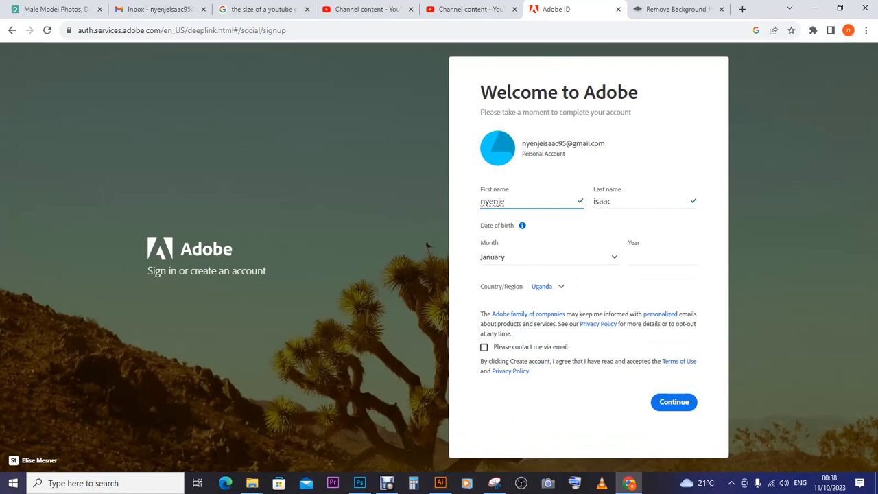
click(674, 402)
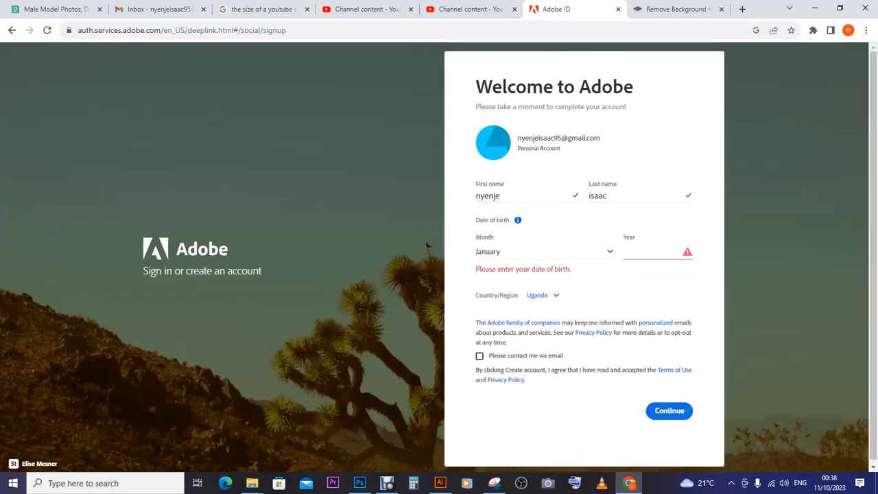
click(652, 252)
click(608, 252)
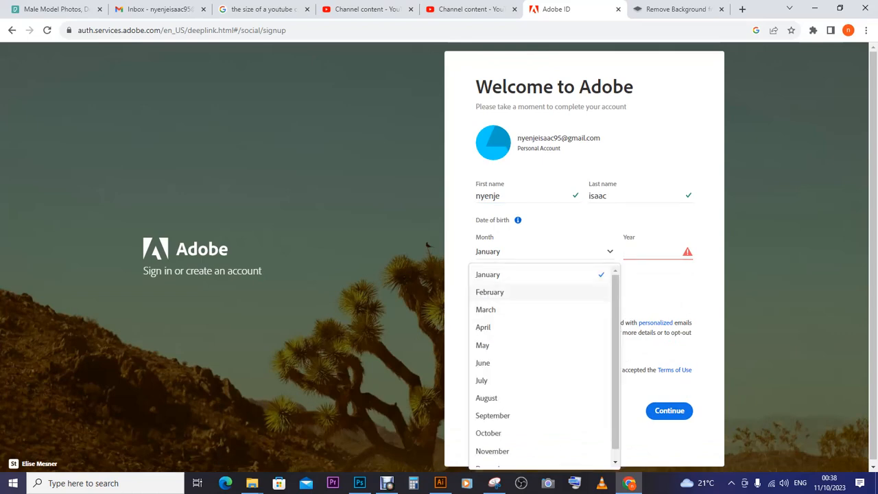
click(487, 309)
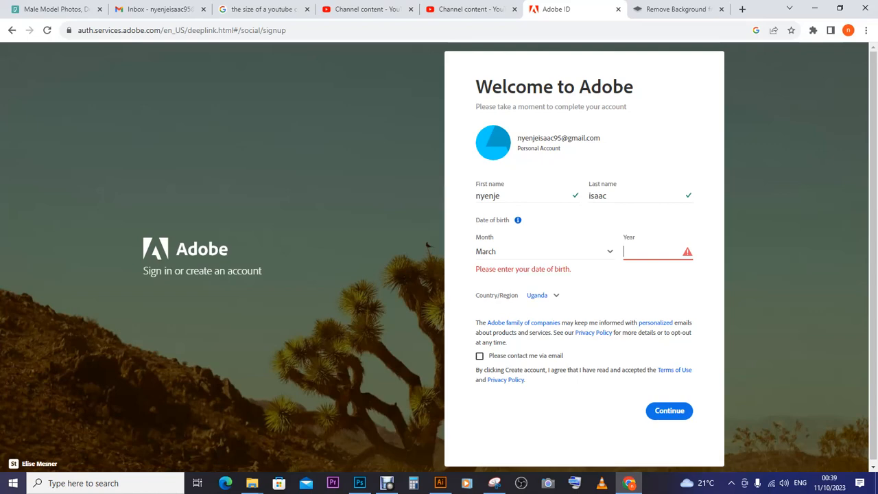
text(1995)
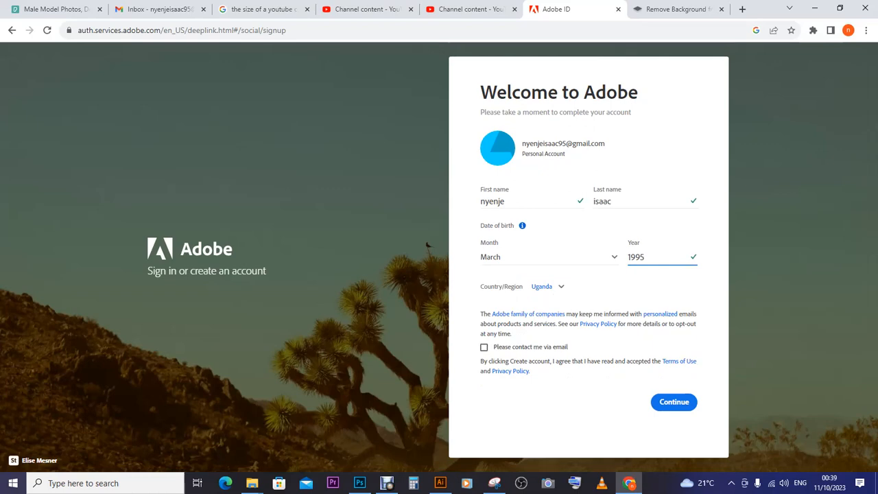
click(484, 347)
click(485, 347)
click(675, 403)
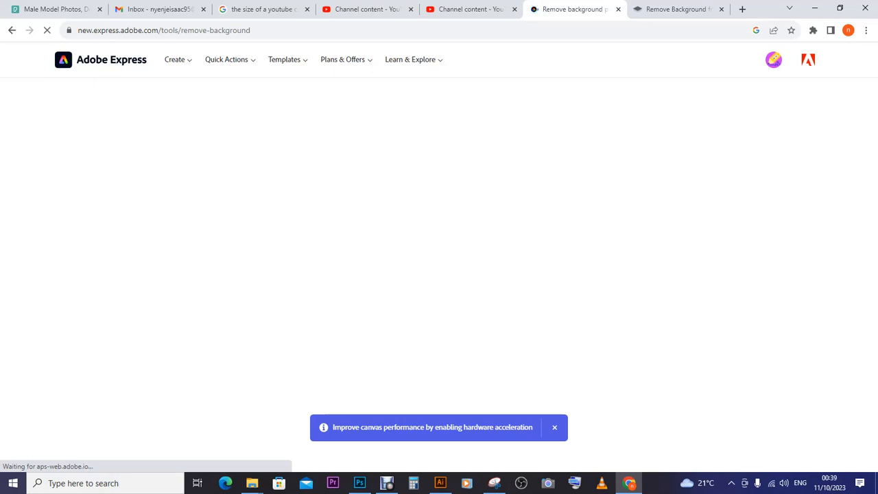
Step: Check the recent downloads for the exported portrait PNG and dismiss the download message
key(ctrl+Tab)
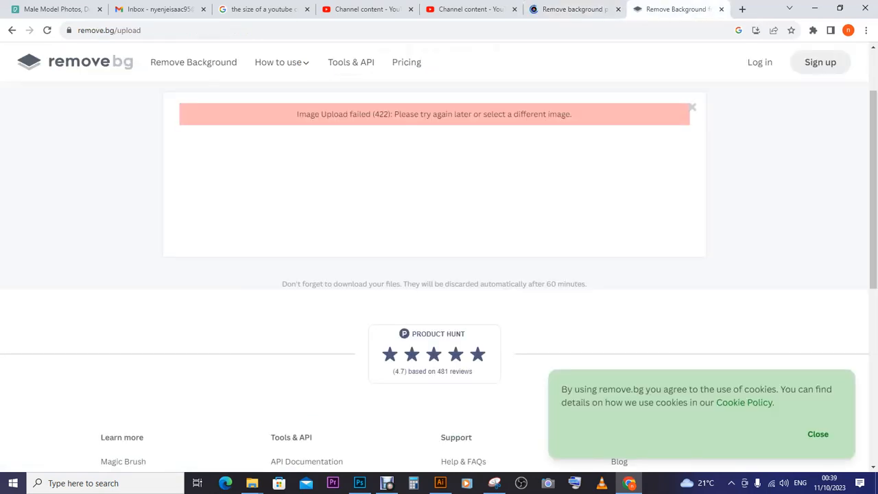
key(ctrl+shift+Tab)
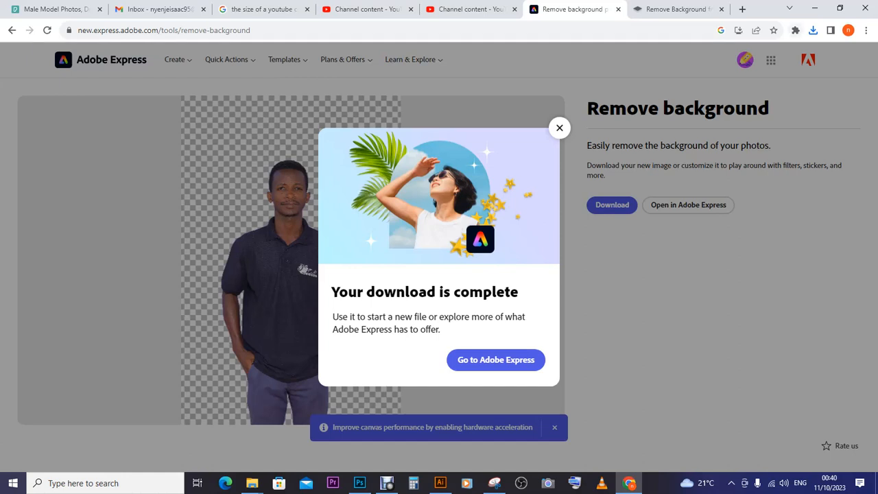
click(814, 31)
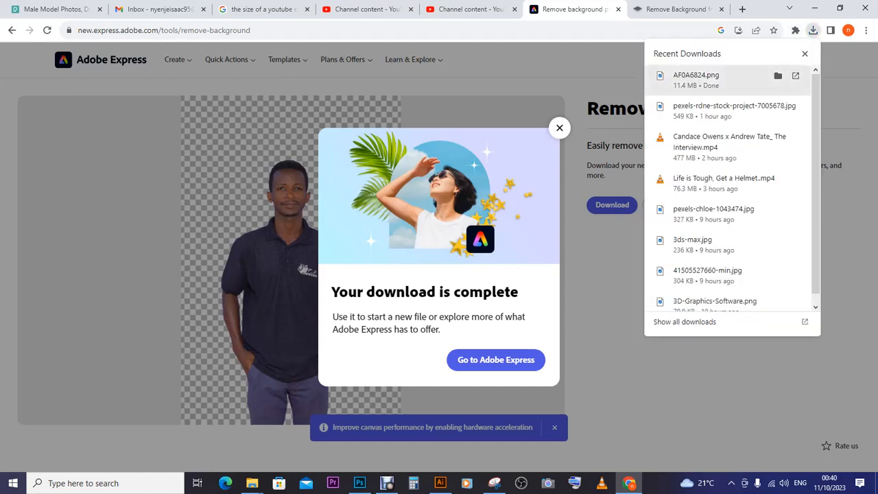
click(560, 128)
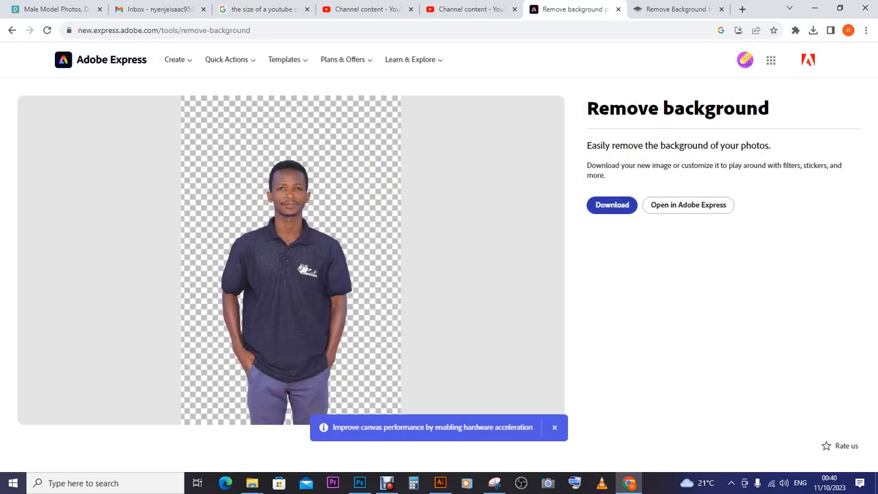
Step: Download the background-free portrait two more times, dismissing the message after each download
click(612, 205)
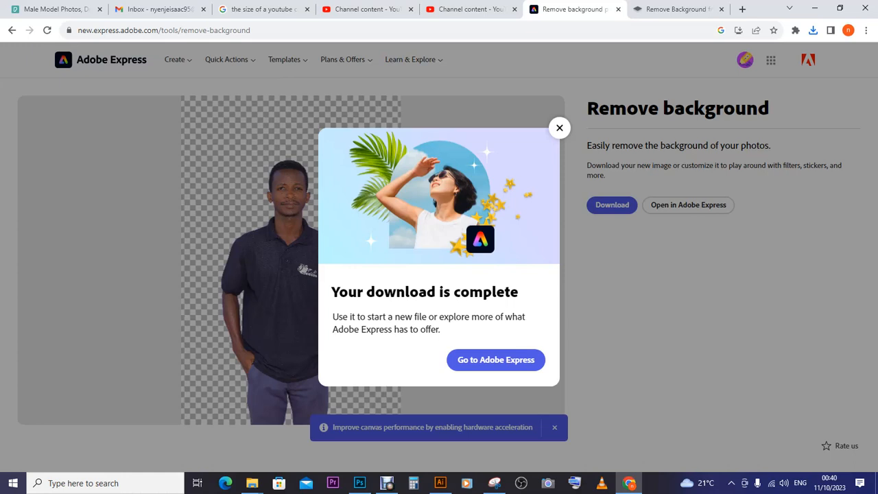
key(Escape)
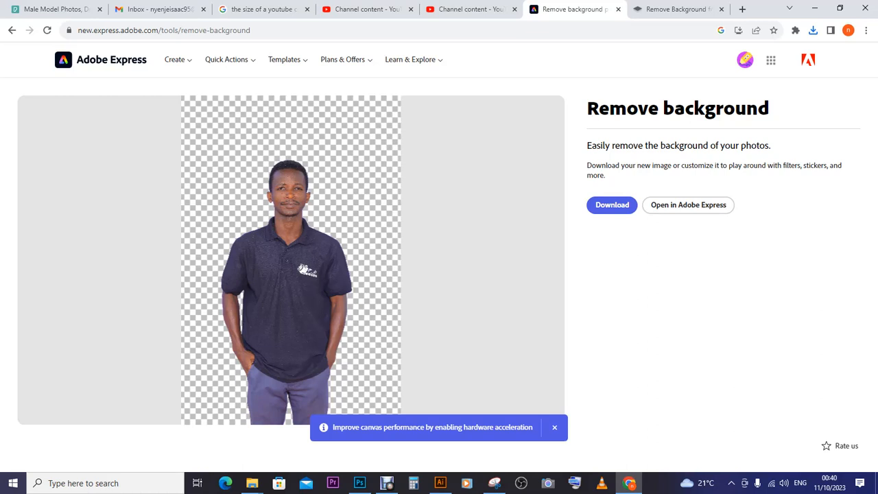
click(612, 205)
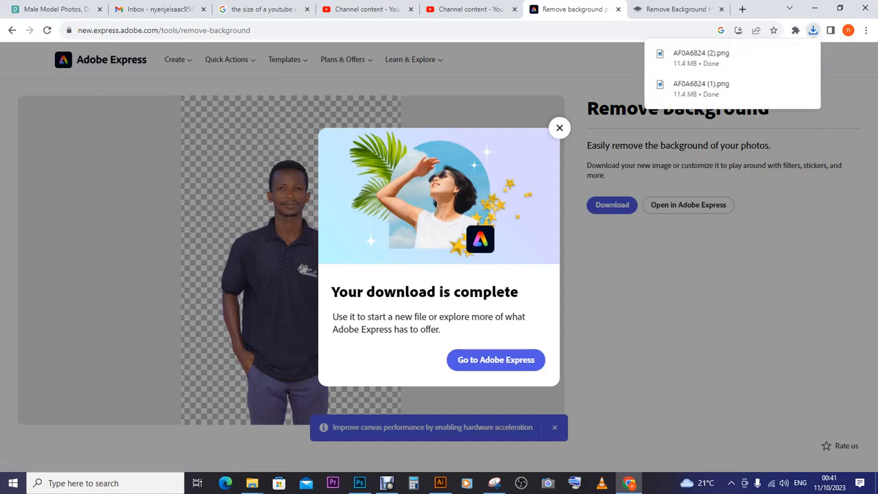
click(560, 128)
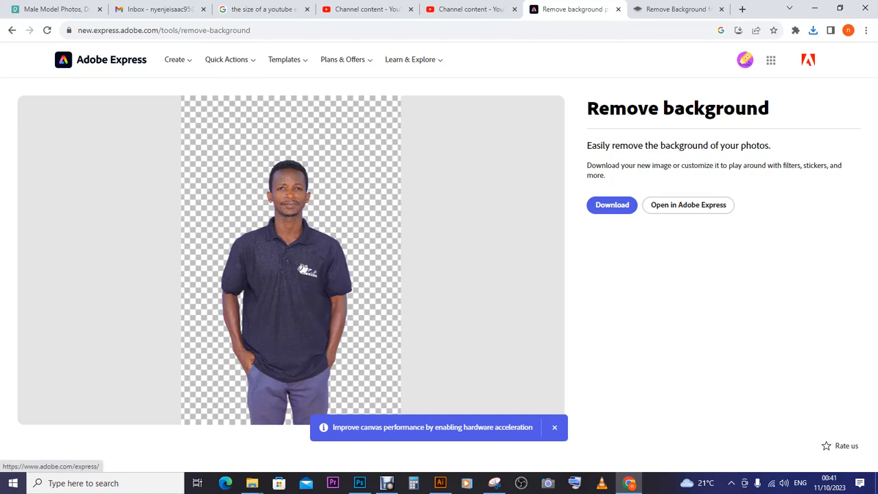
click(177, 60)
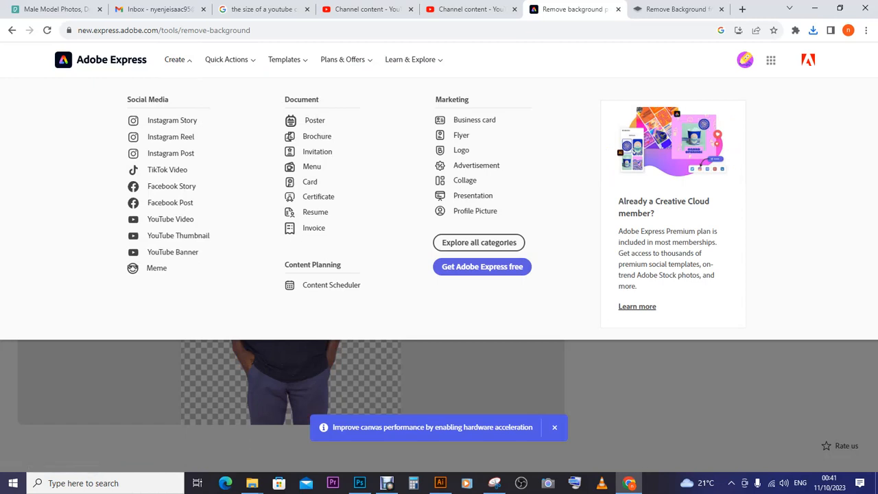
click(102, 59)
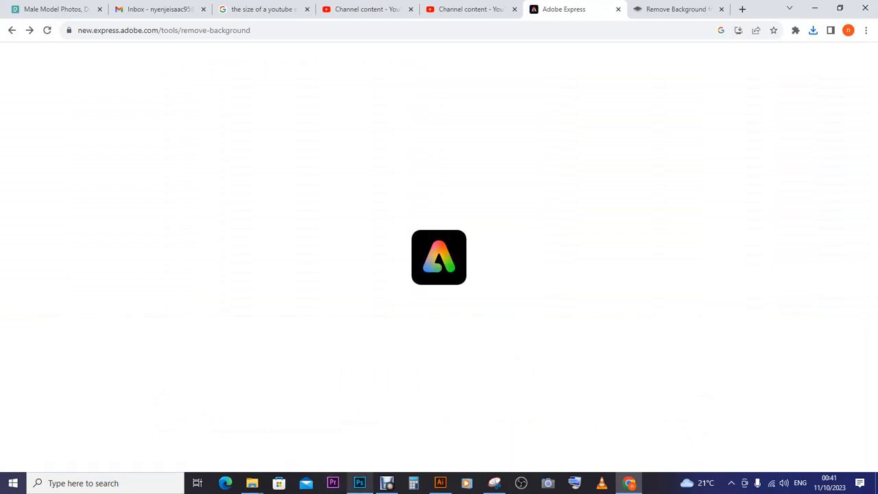
click(359, 483)
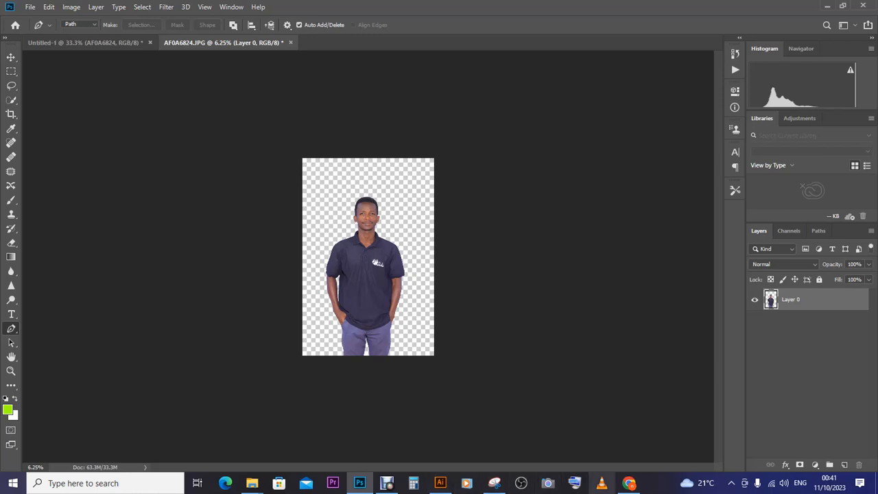
click(629, 484)
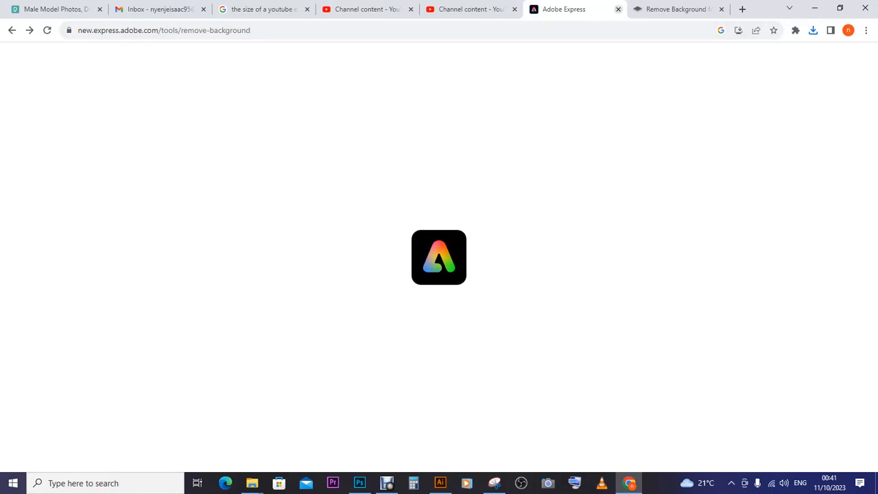
Step: Close the Adobe Express and remove.bg pages and switch to Photoshop
click(618, 9)
click(618, 9)
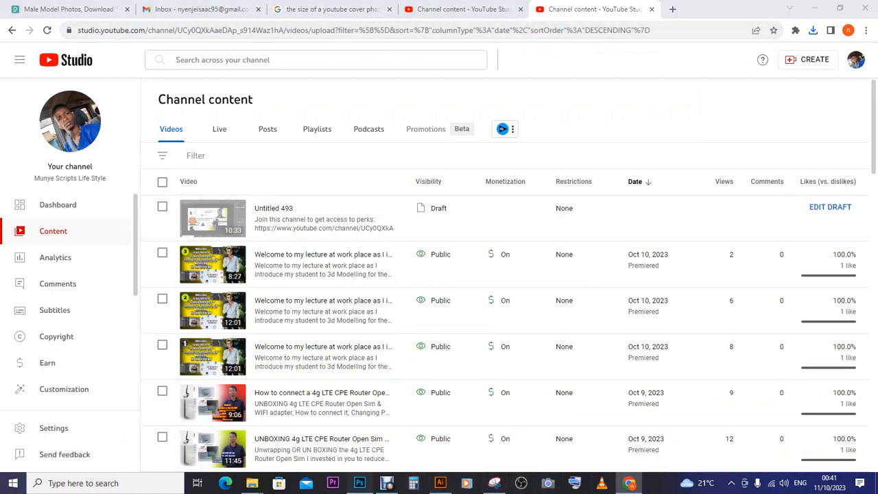
click(360, 483)
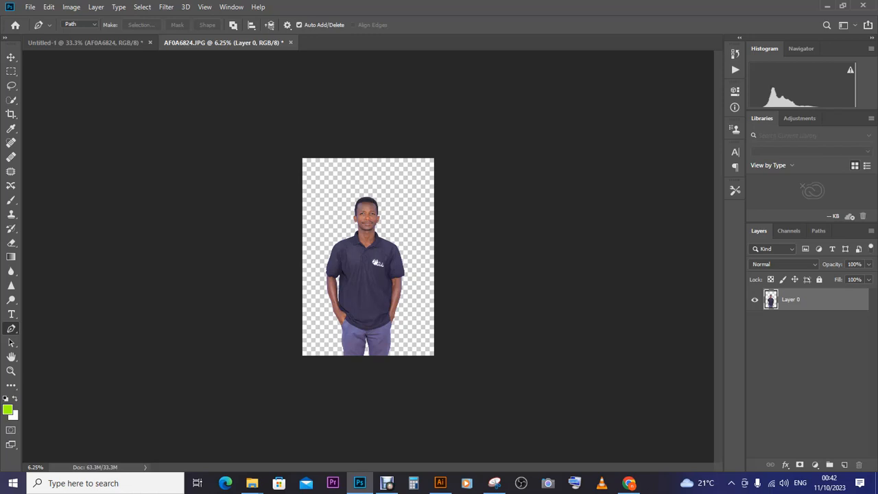
click(629, 483)
click(629, 483)
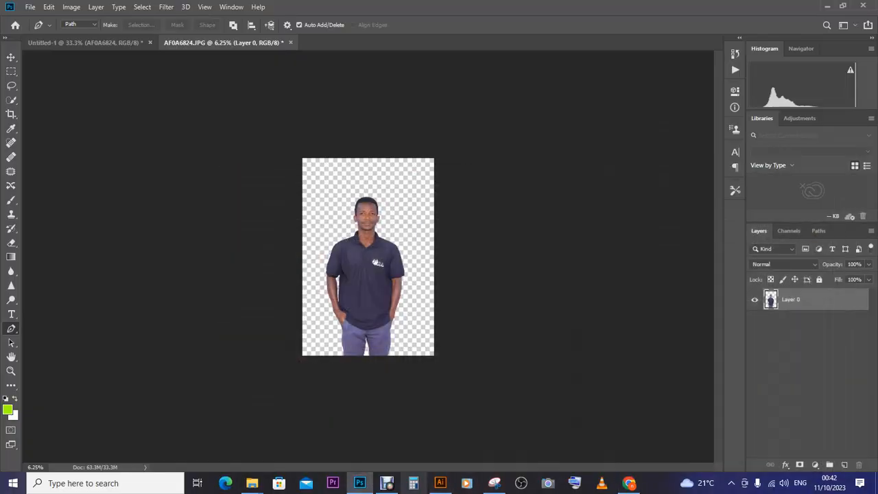
click(387, 483)
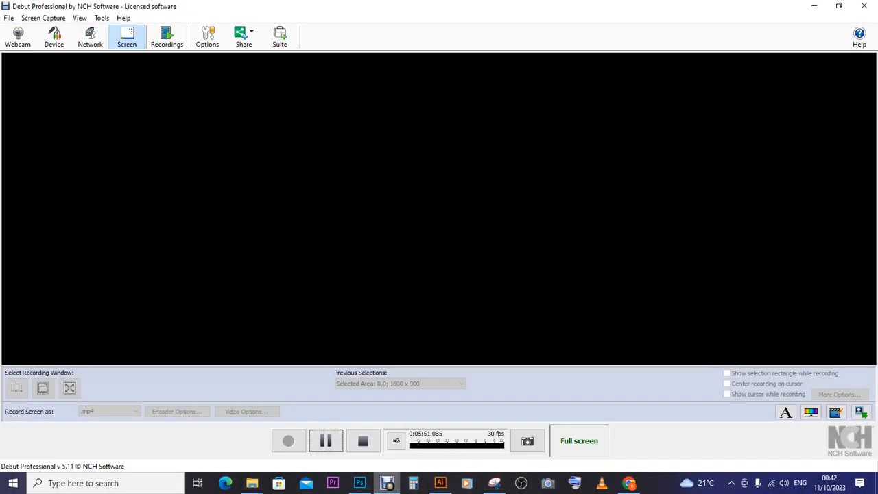
click(387, 483)
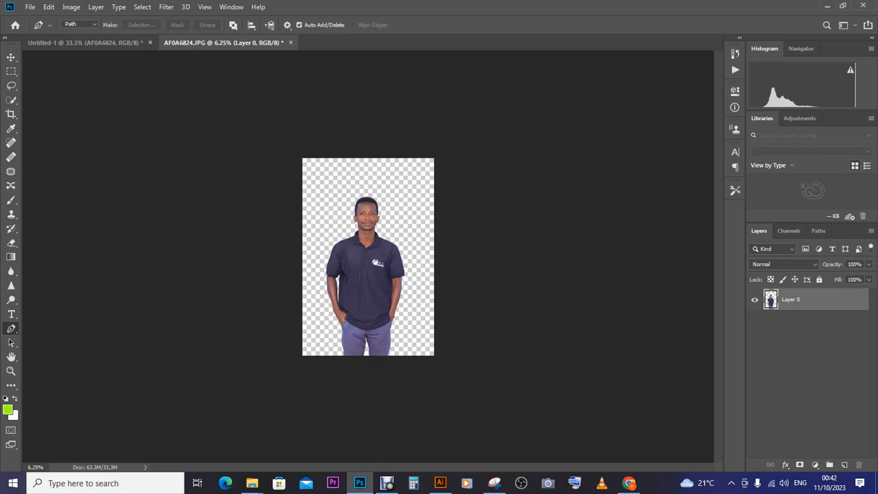
Step: Activate the Clone Stamp tool for retouching the chest area of the shirt in AF0A6824.JPG
key(ctrl+plus)
key(ctrl+plus)
key(ctrl+plus)
key(ctrl+plus)
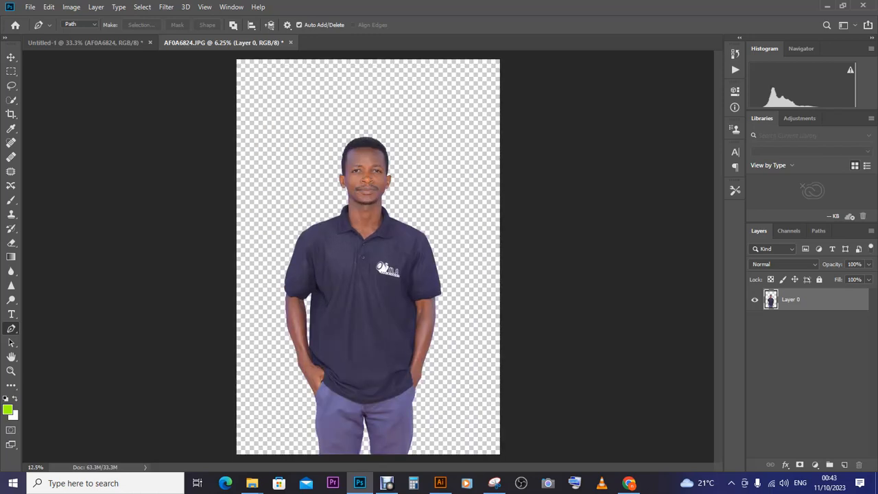
key(ctrl+plus)
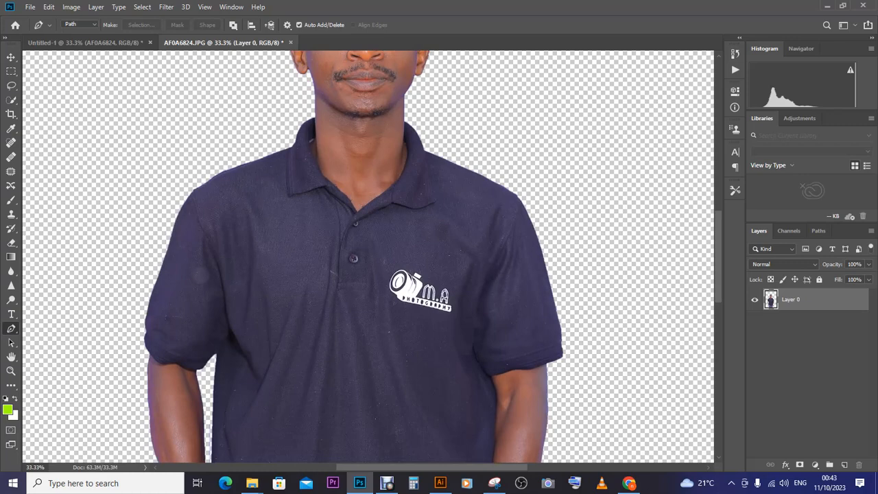
key(ctrl+plus)
key(ctrl+plus)
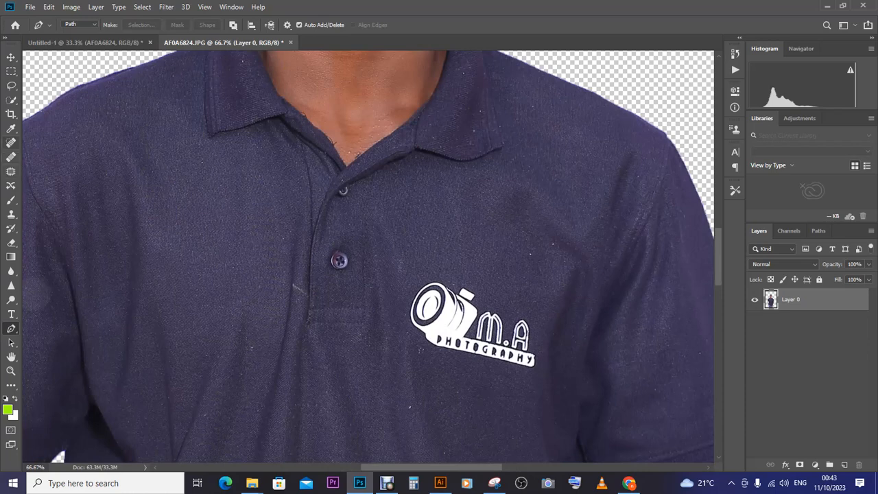
click(11, 228)
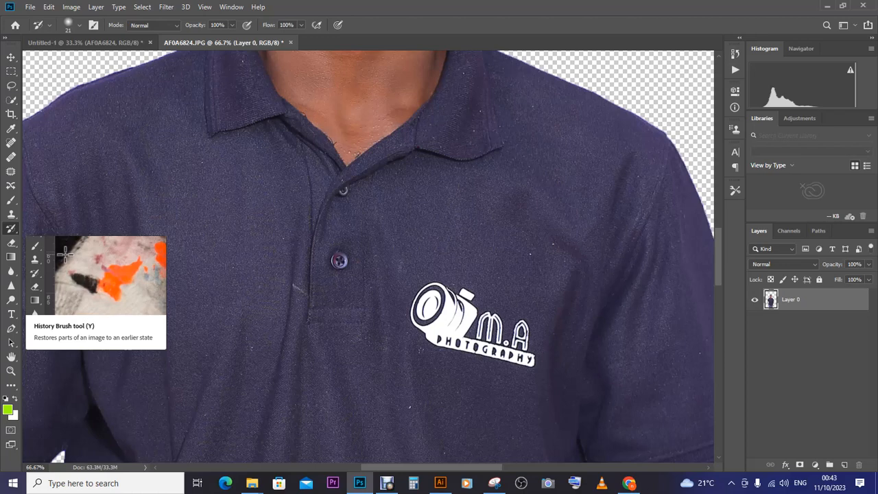
click(11, 214)
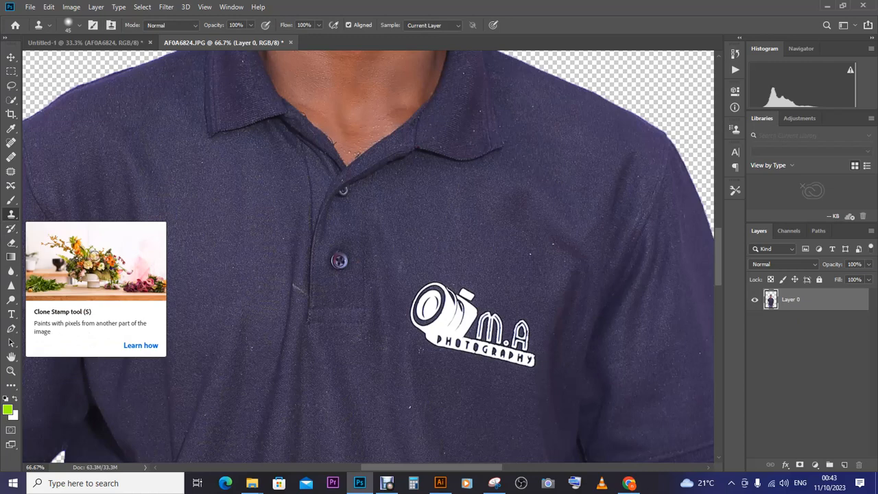
right_click(11, 214)
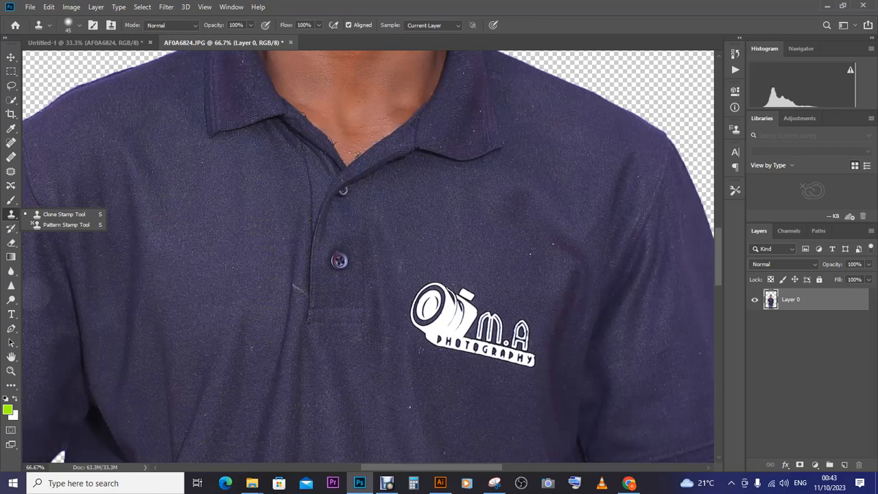
click(64, 214)
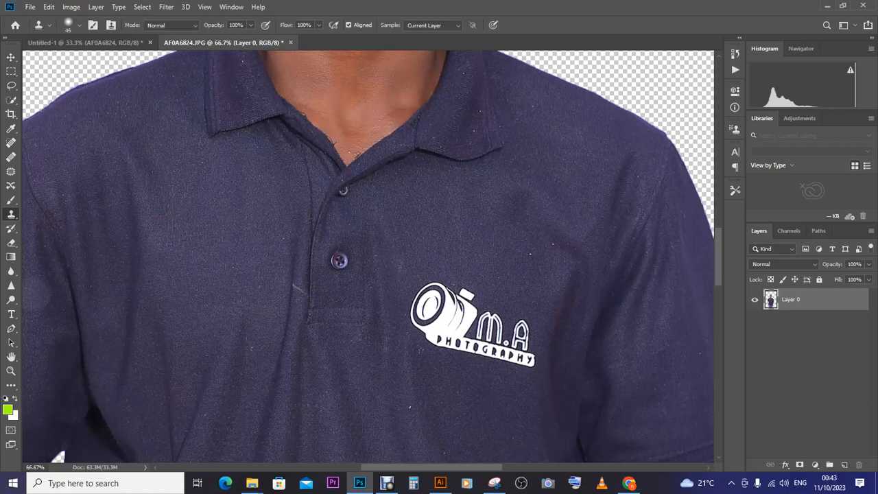
Step: Set the Clone Stamp brush size to 91 and cover the M.A Photography chest logo with cloned shirt fabric
right_click(474, 219)
mouse_move(543, 247)
mouse_down()
mouse_move(560, 247)
mouse_move(571, 272)
mouse_move(598, 273)
mouse_up()
click(439, 240)
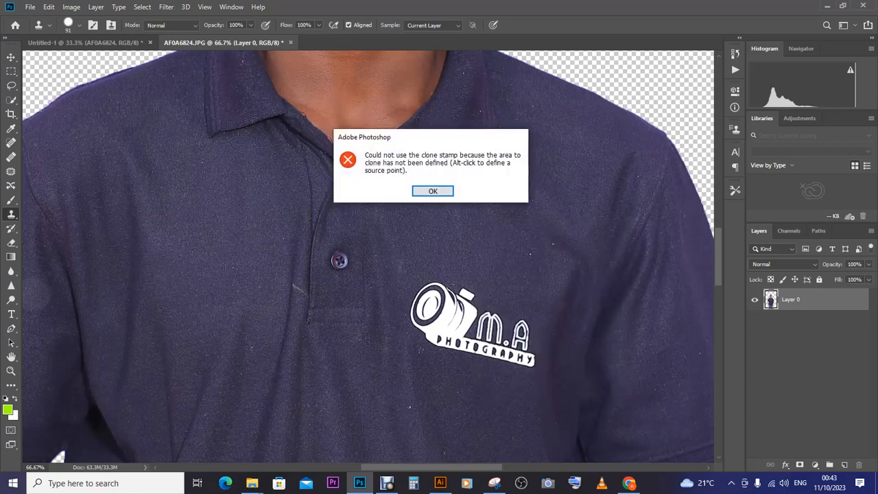
click(432, 191)
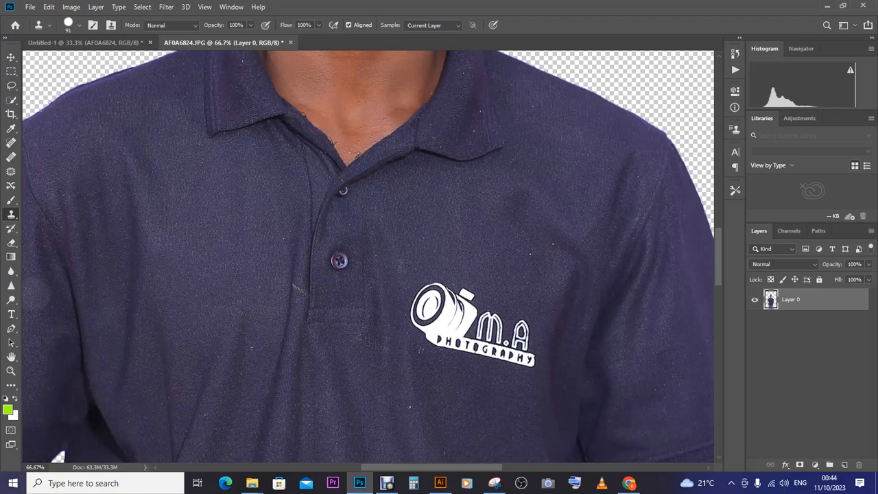
mouse_move(427, 293)
mouse_down()
mouse_move(459, 310)
mouse_move(469, 293)
mouse_move(488, 320)
mouse_move(522, 333)
mouse_move(499, 355)
mouse_move(450, 339)
mouse_move(415, 311)
mouse_move(437, 331)
mouse_move(422, 343)
mouse_move(438, 351)
mouse_up()
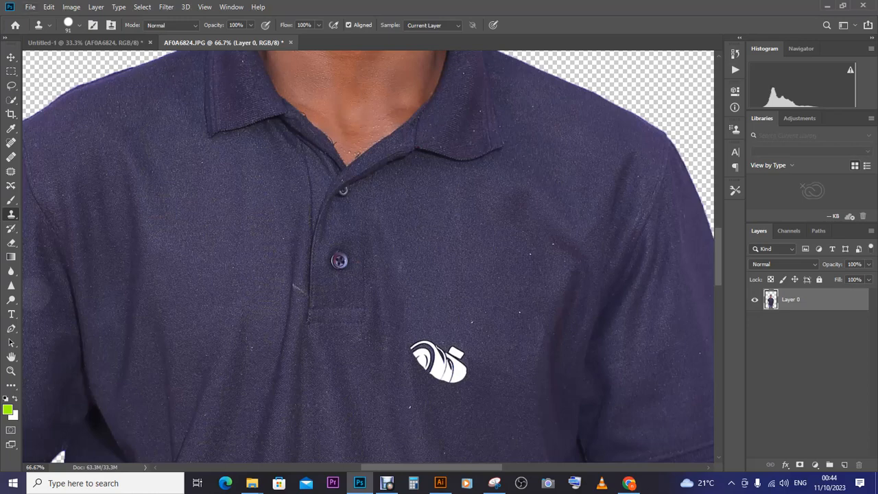
mouse_move(423, 347)
mouse_down()
mouse_move(433, 363)
mouse_move(455, 371)
mouse_move(455, 387)
mouse_move(425, 379)
mouse_up()
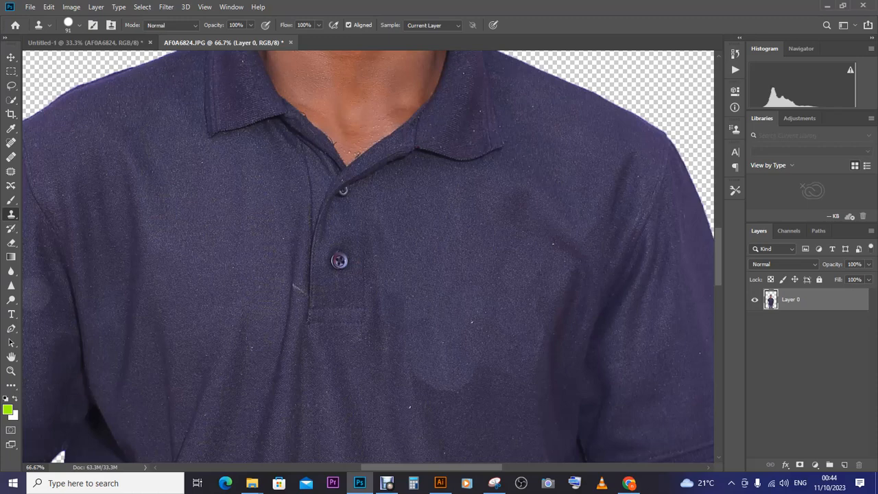
Step: Examine the cloned shirt fabric, first across the whole torso and then close up around the button placket
key(ctrl+minus)
key(ctrl+minus)
key(ctrl+minus)
key(ctrl+minus)
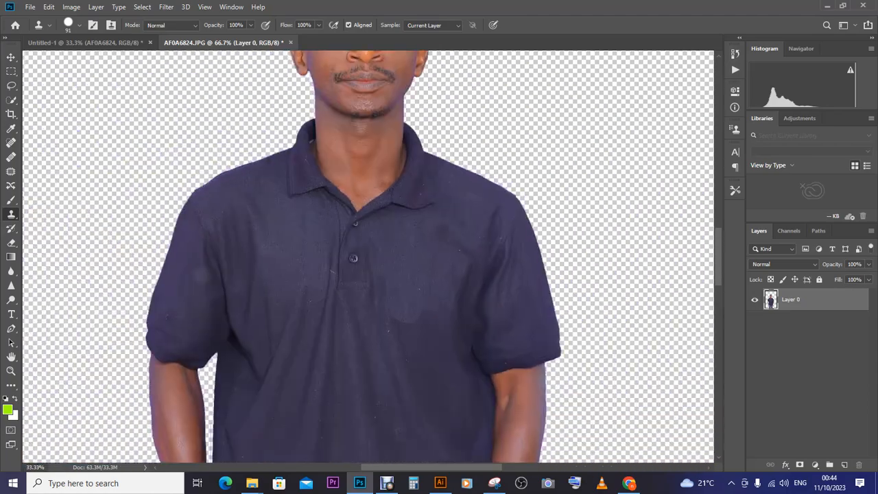
key(ctrl+plus)
key(ctrl+plus)
key(ctrl+plus)
key(ctrl+plus)
key(ctrl+plus)
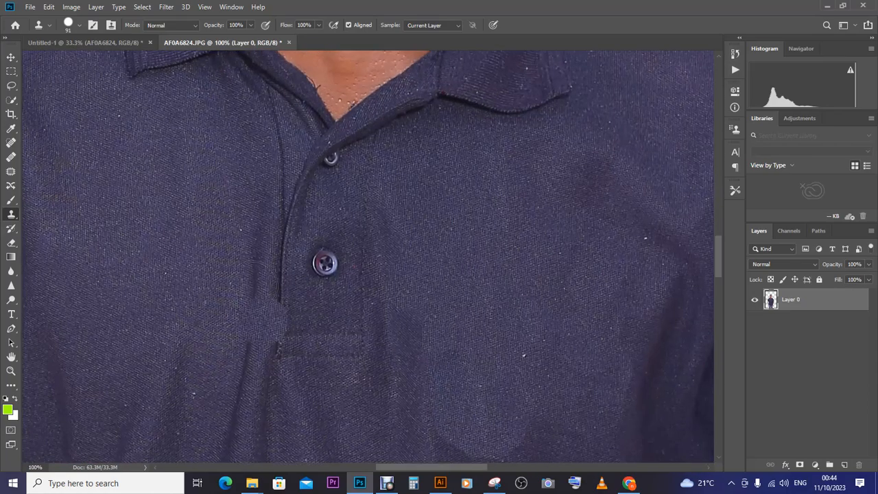
key(ctrl+plus)
key(ctrl+plus)
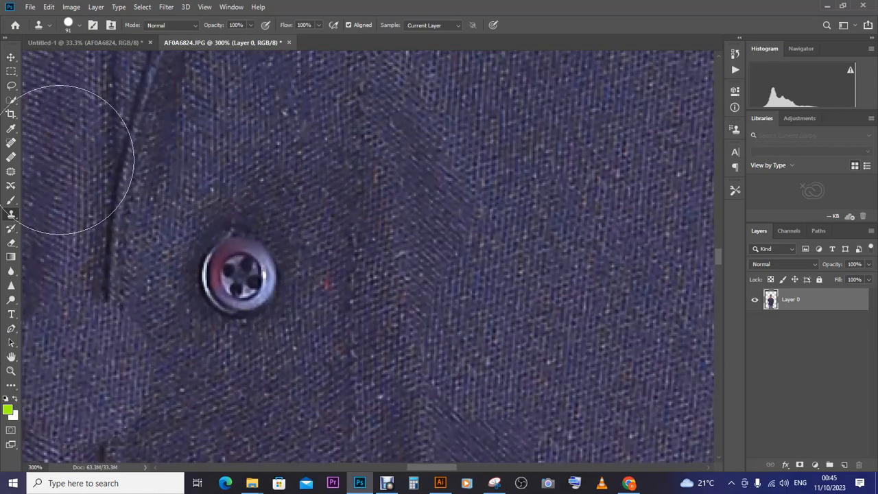
Step: Try to cover the light thread mark beside the button placket using the Clone Stamp with its brush size reduced to 48
click(79, 25)
click(82, 60)
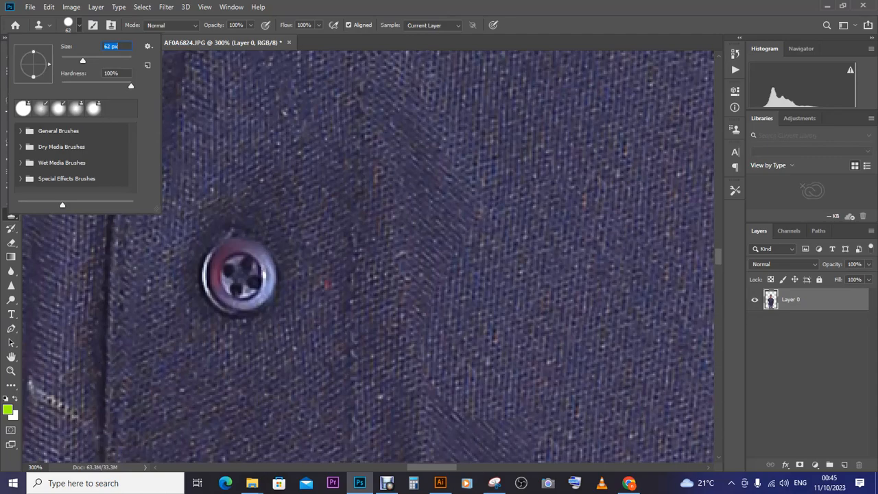
click(79, 26)
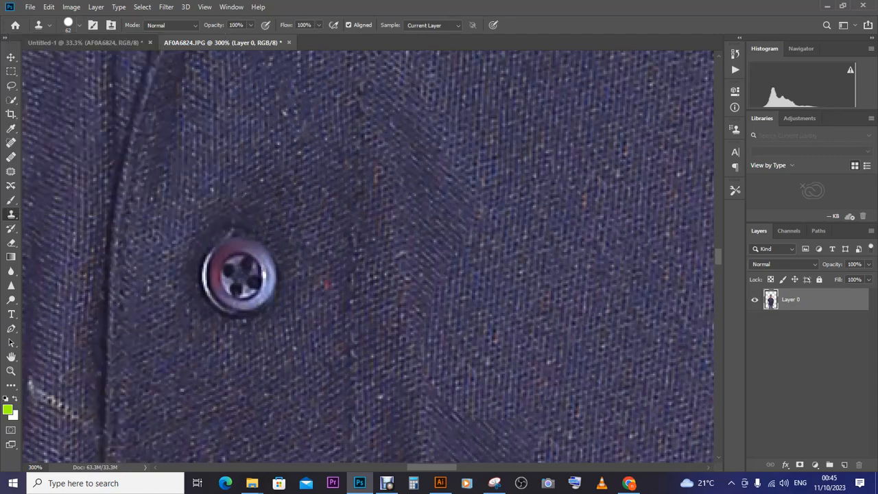
key(ctrl+minus)
key(ctrl+minus)
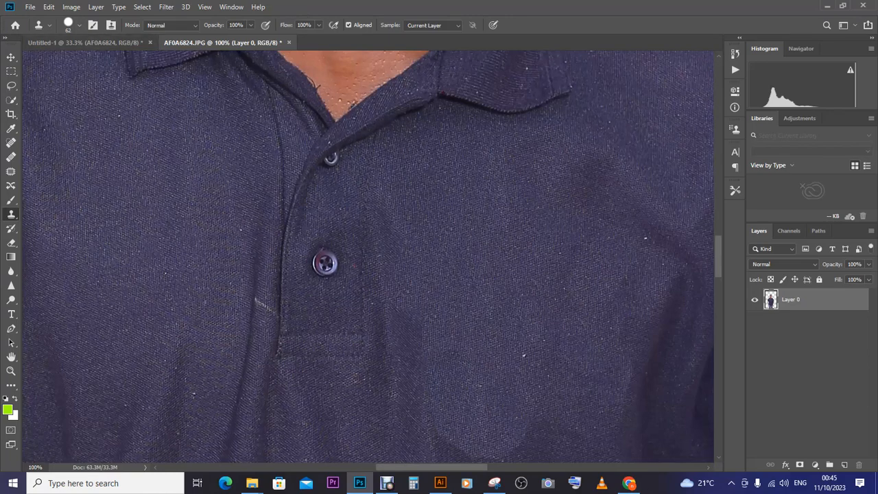
click(79, 25)
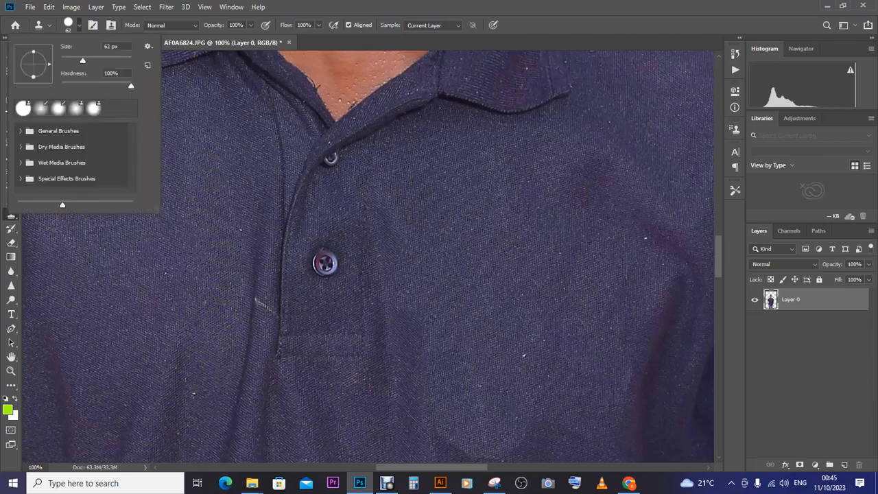
drag(82, 60, 77, 61)
key(Return)
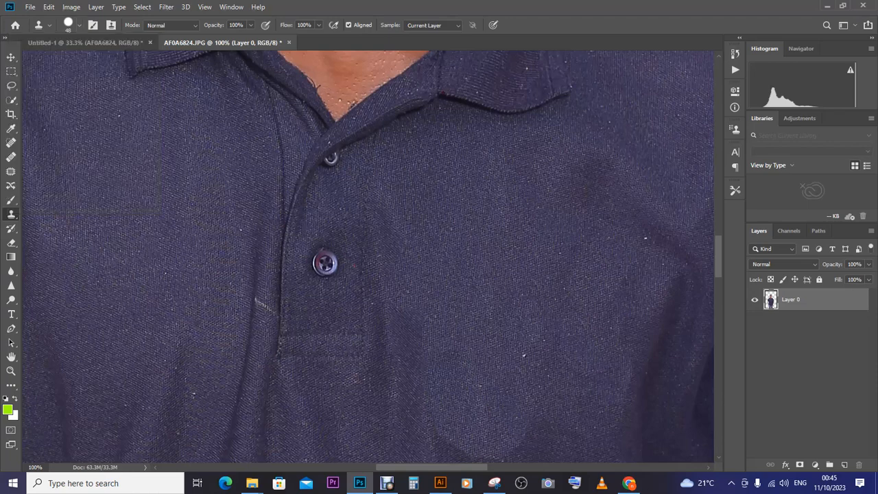
drag(260, 293, 256, 310)
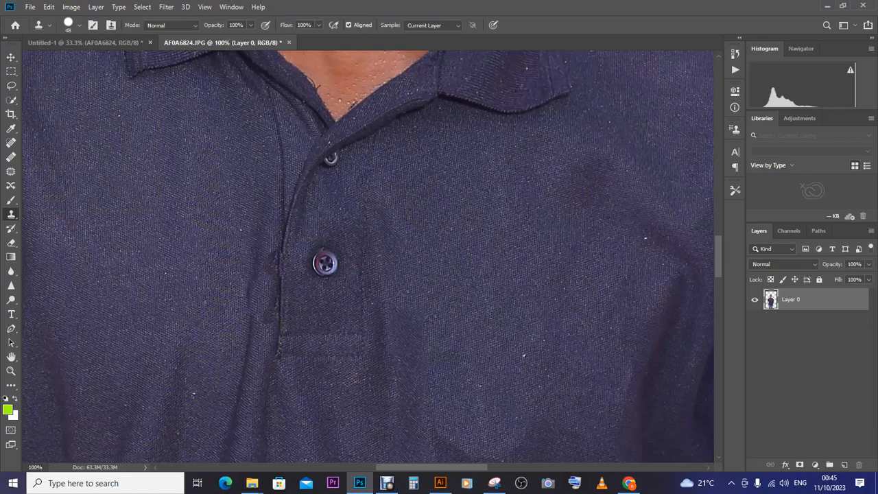
key(ctrl+z)
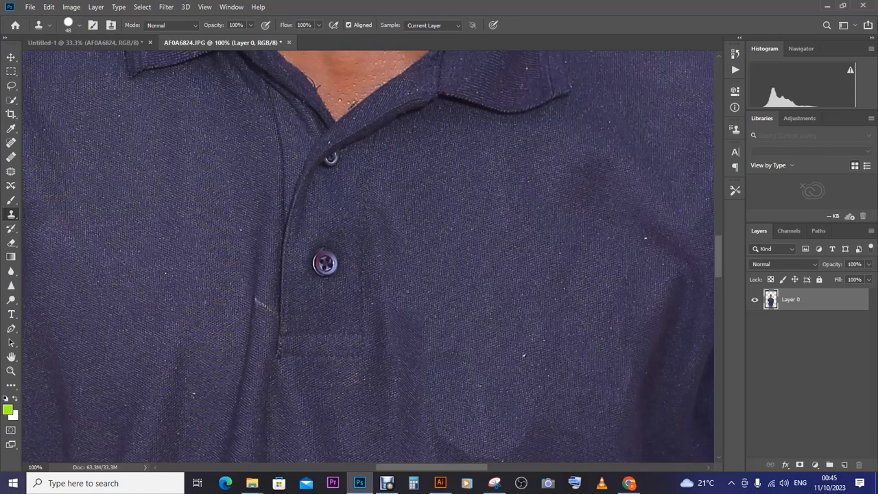
Step: Patch out the light thread mark beside the button placket with the Patch tool and clear the selection
key(j)
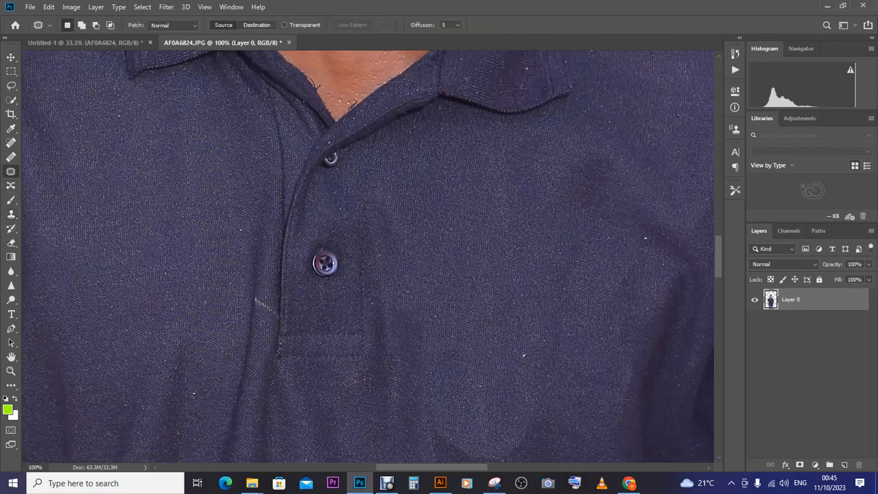
mouse_move(270, 320)
mouse_down()
mouse_move(278, 321)
mouse_move(261, 296)
mouse_up()
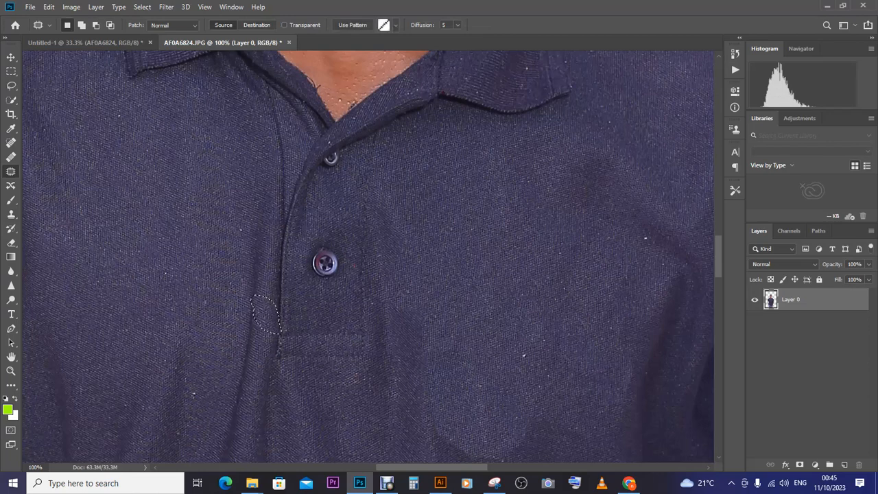
key(ctrl+d)
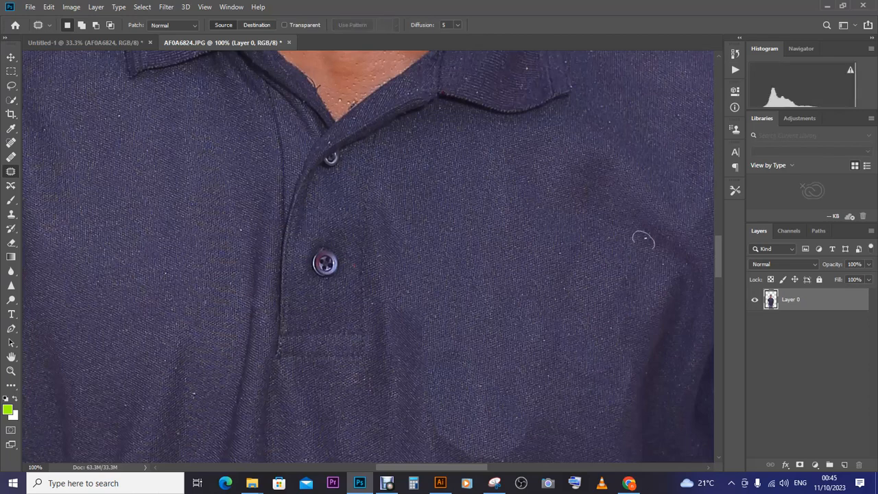
Step: Patch the small white speck on the chest near the sleeve fold and clear the selection
drag(645, 240, 644, 242)
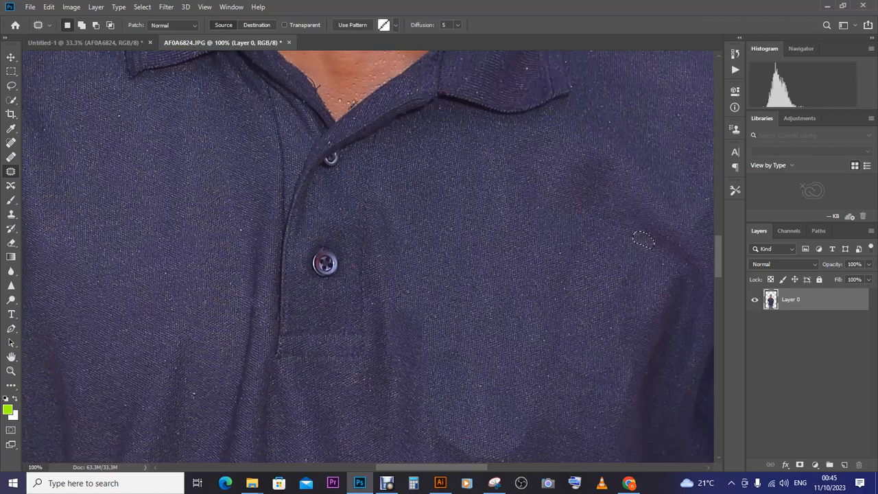
key(ctrl+minus)
key(ctrl+minus)
key(ctrl+minus)
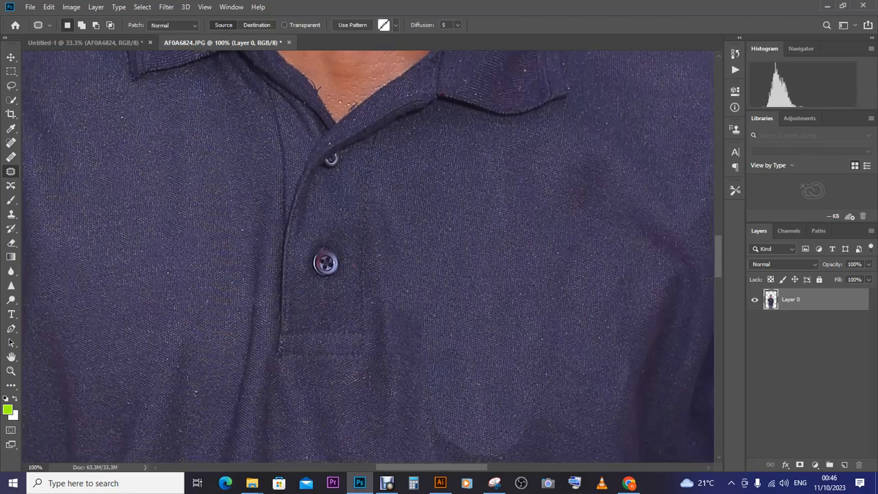
key(ctrl+minus)
key(ctrl+minus)
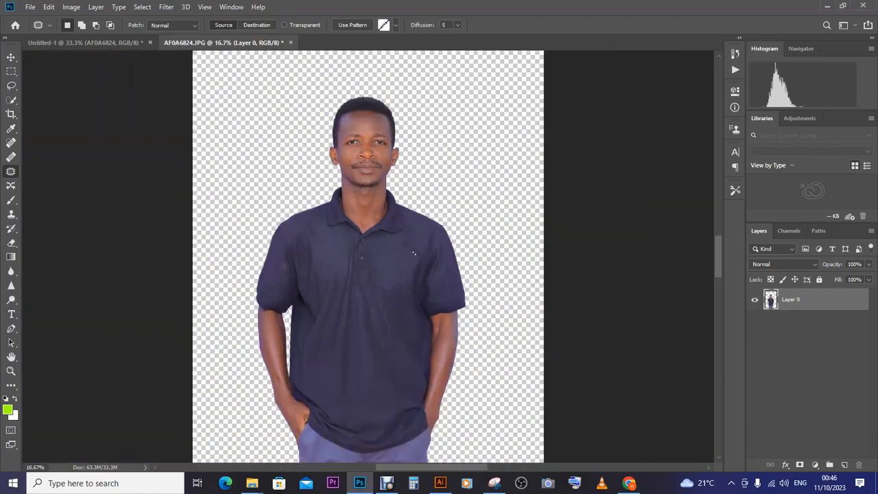
key(ctrl+d)
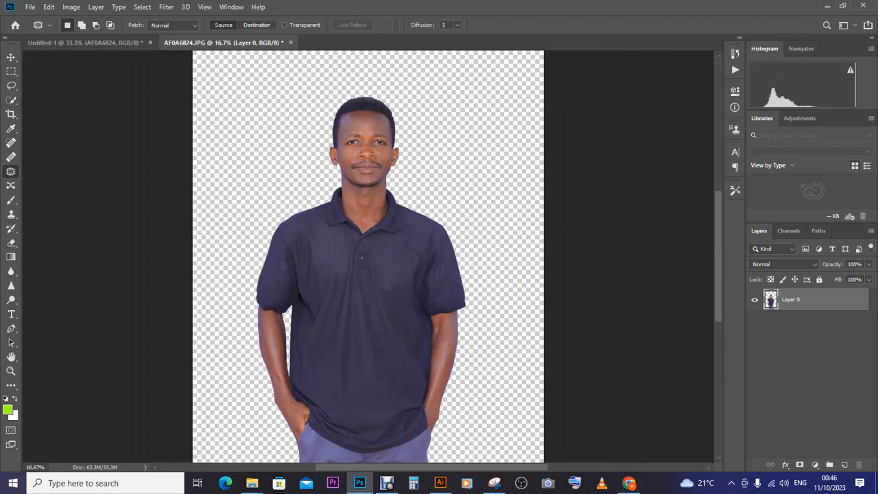
Step: Patch the round light spot on the shirt sleeve with nearby sleeve fabric and clear the selection
key(ctrl+minus)
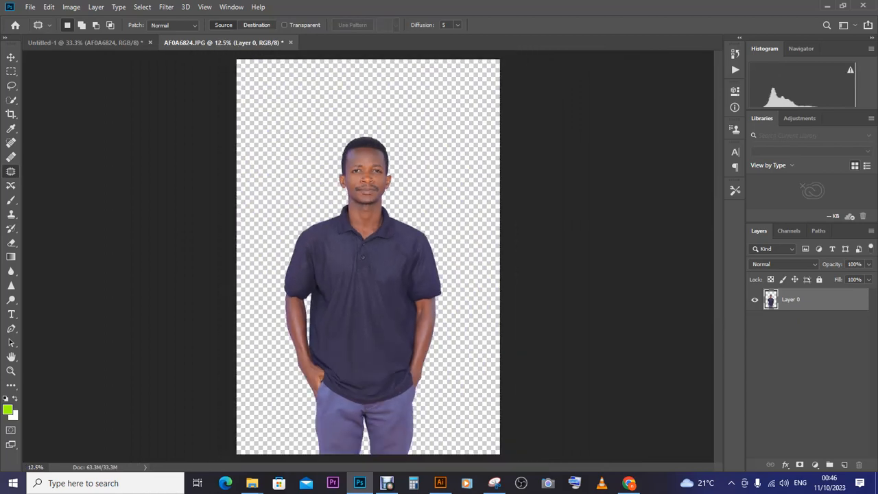
key(ctrl+plus)
key(ctrl+plus)
key(ctrl+plus)
key(ctrl+plus)
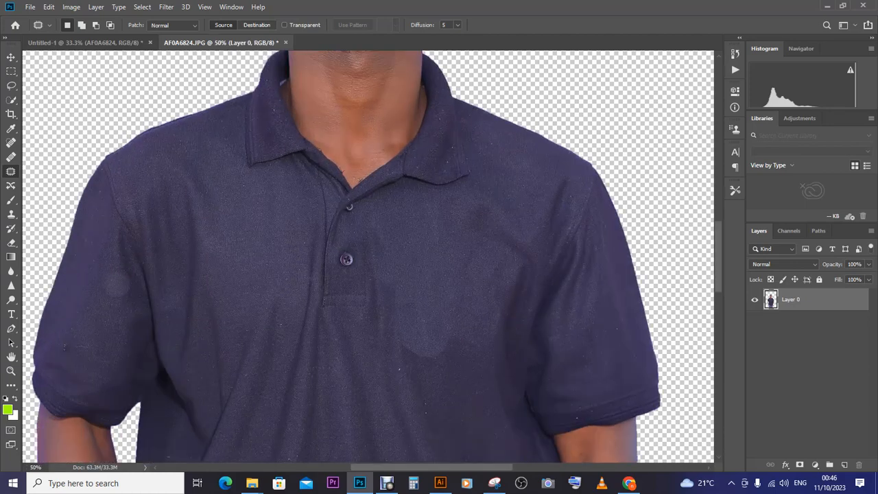
mouse_move(120, 269)
mouse_down()
mouse_move(107, 270)
mouse_move(100, 291)
mouse_up()
mouse_move(116, 300)
mouse_down()
mouse_move(140, 294)
mouse_move(139, 275)
mouse_move(124, 268)
mouse_move(104, 322)
mouse_up()
key(ctrl+d)
drag(121, 265, 125, 266)
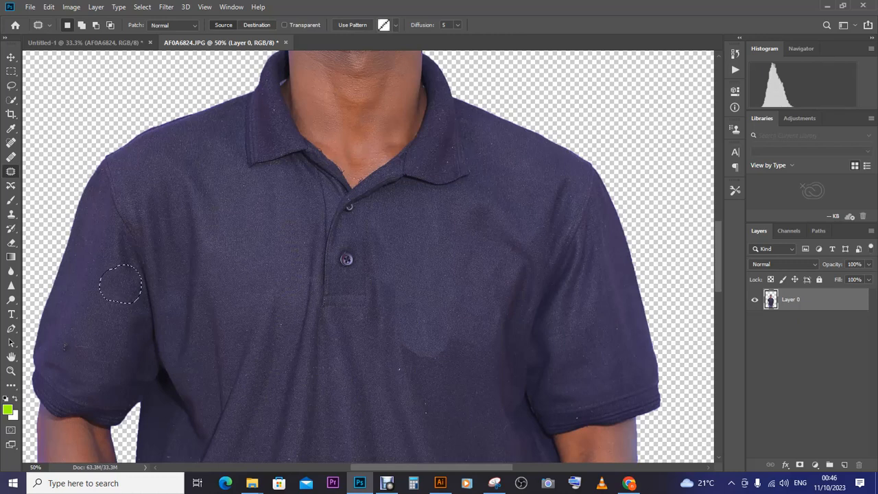
key(ctrl+d)
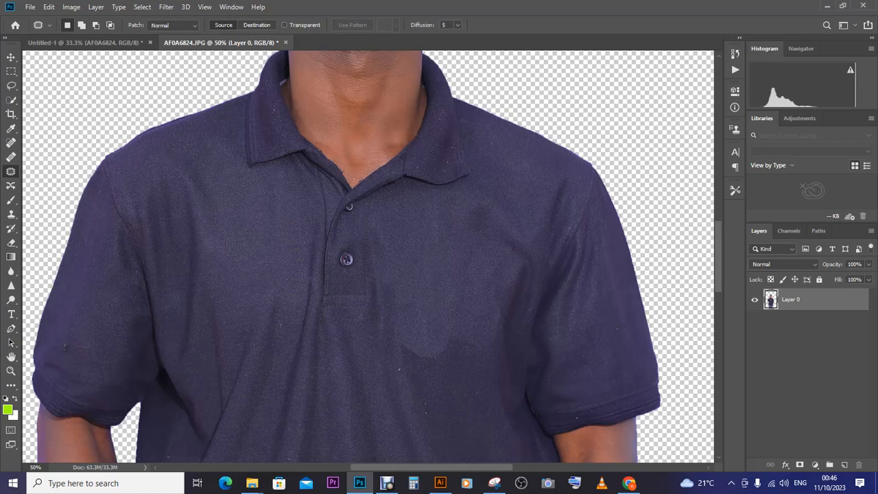
Step: Copy the retouched cut-out portrait into the Untitled-1 document with the Move tool
key(ctrl+minus)
key(ctrl+minus)
key(ctrl+minus)
key(ctrl+minus)
key(ctrl+minus)
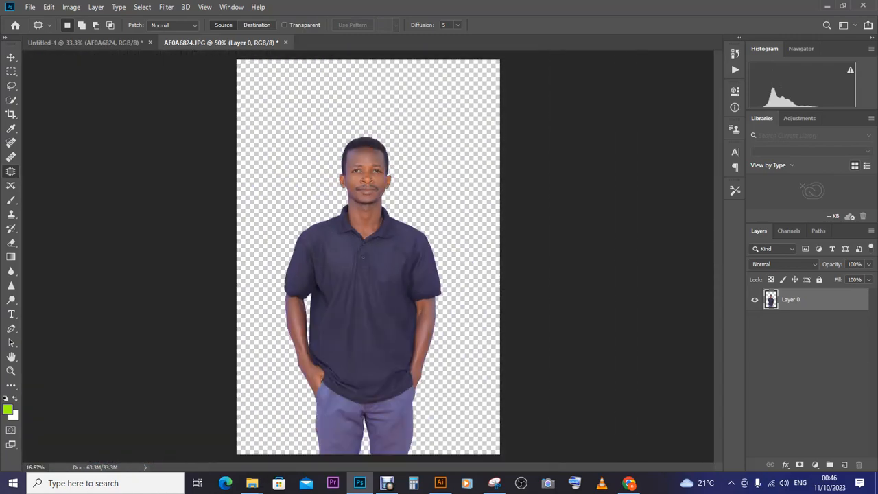
key(ctrl+plus)
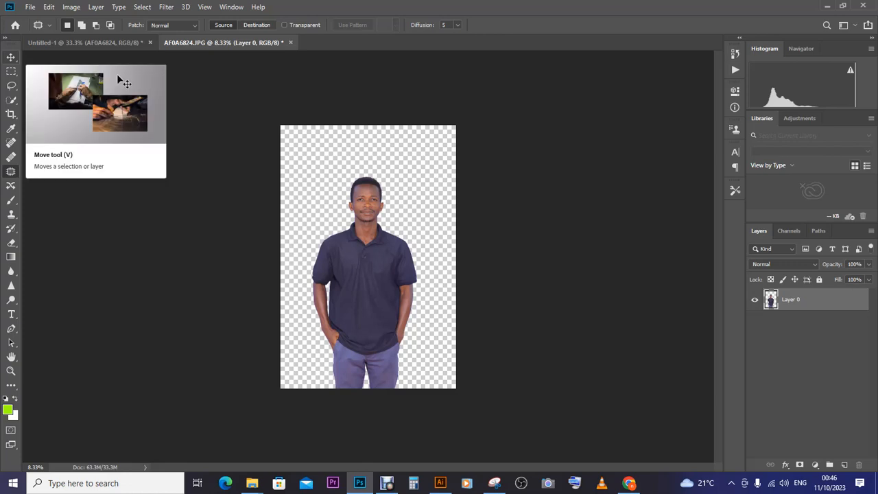
key(v)
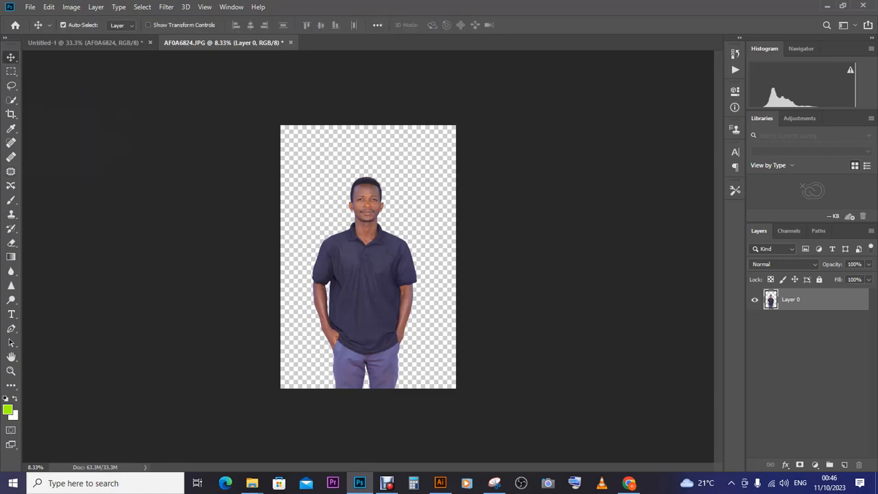
drag(380, 269, 309, 220)
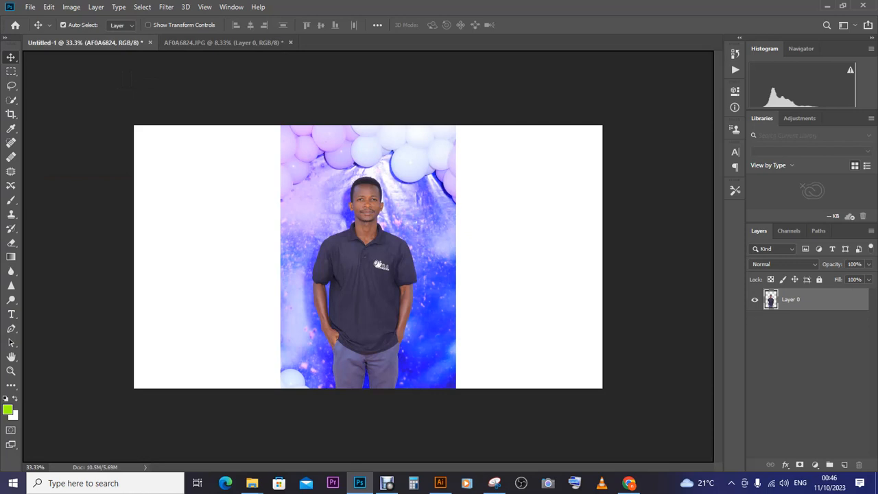
key(ctrl+v)
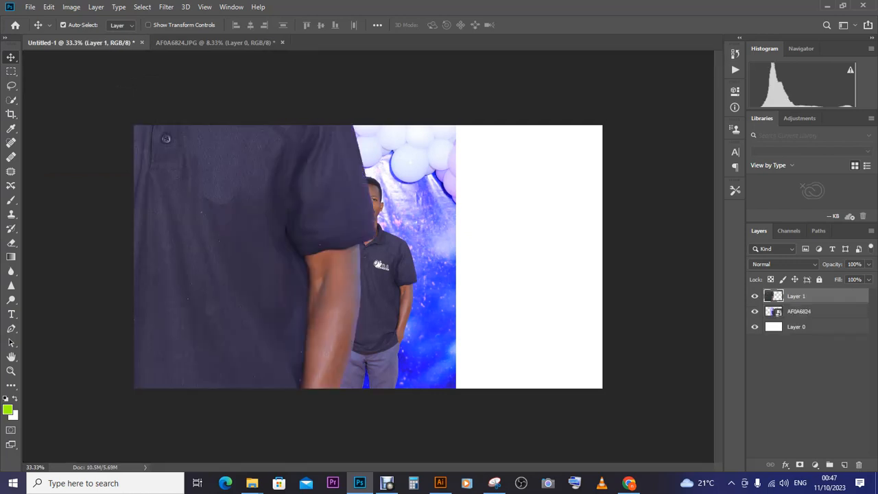
Step: Scale the cut-out portrait to about 35.68% and place it in the left part of the canvas, with the head near the upper edge
drag(272, 185, 281, 353)
key(ctrl+t)
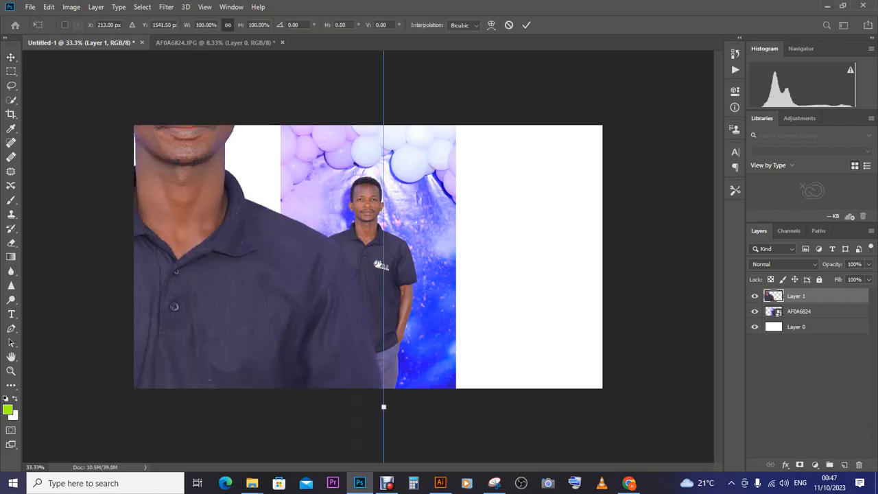
key(ctrl+minus)
key(ctrl+minus)
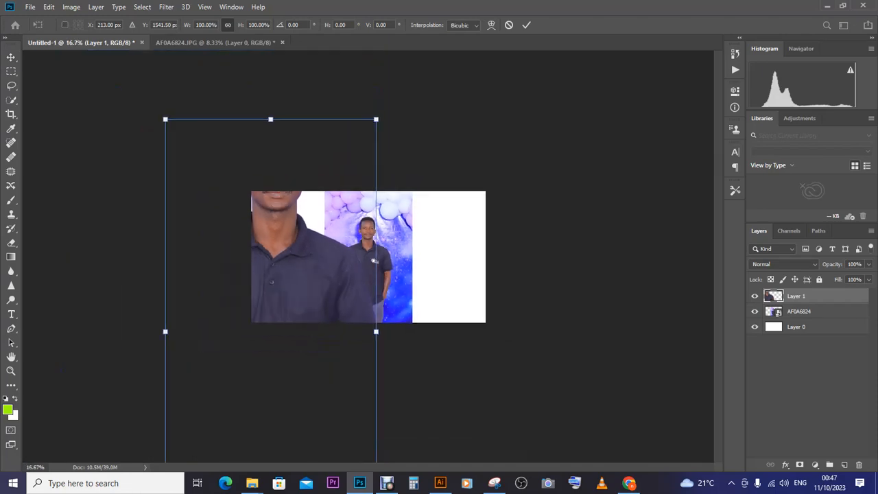
drag(372, 128, 326, 240)
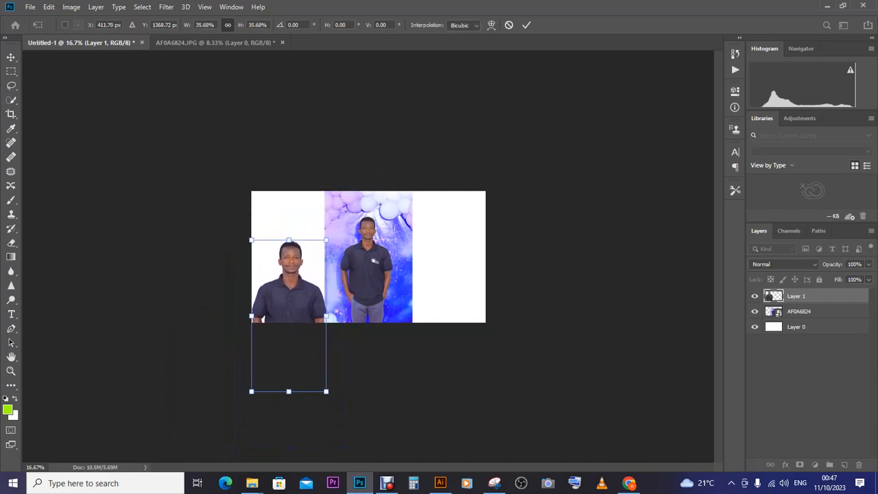
drag(298, 282, 315, 203)
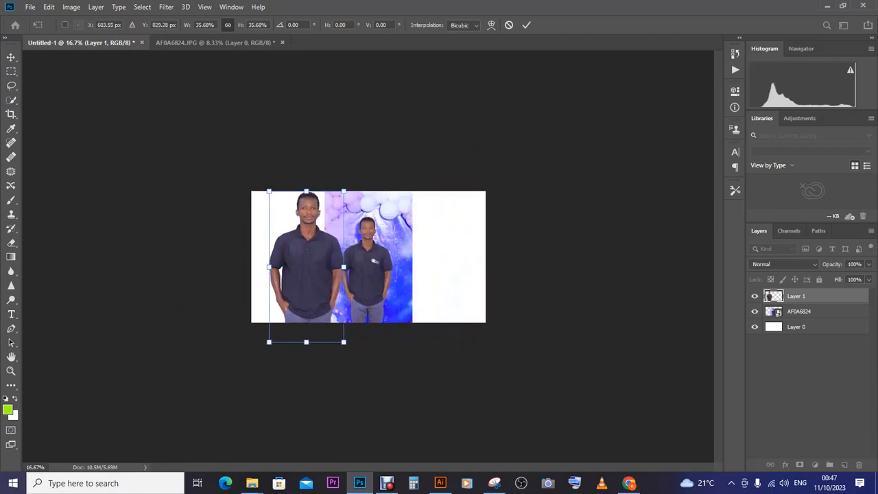
key(Return)
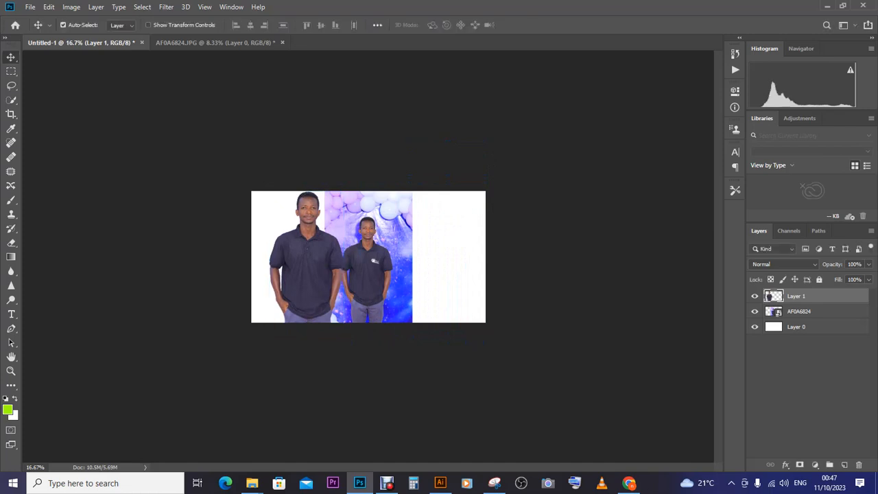
Step: Delete the original AF0A6824 photo layer and shift the cut-out portrait slightly down on the canvas
click(800, 311)
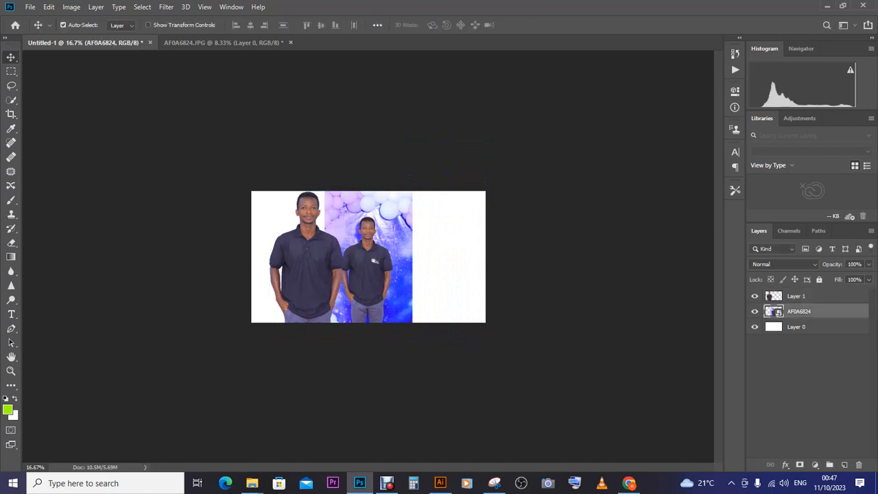
key(Delete)
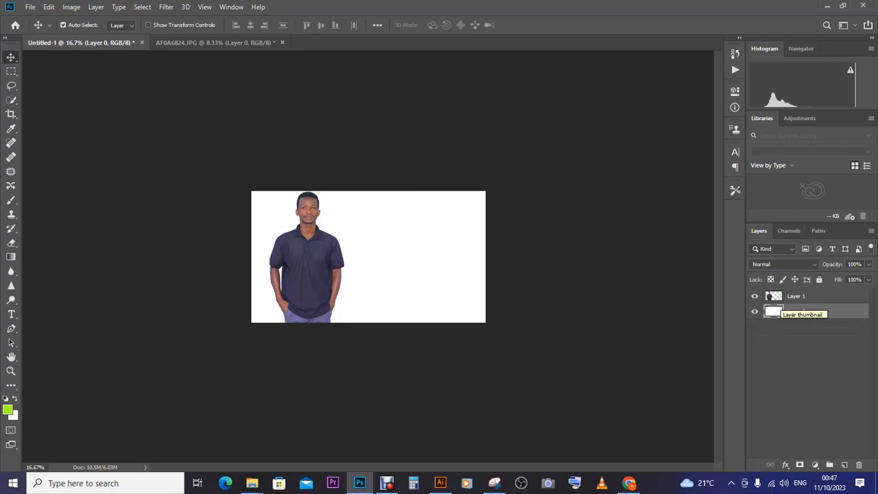
drag(308, 226, 308, 234)
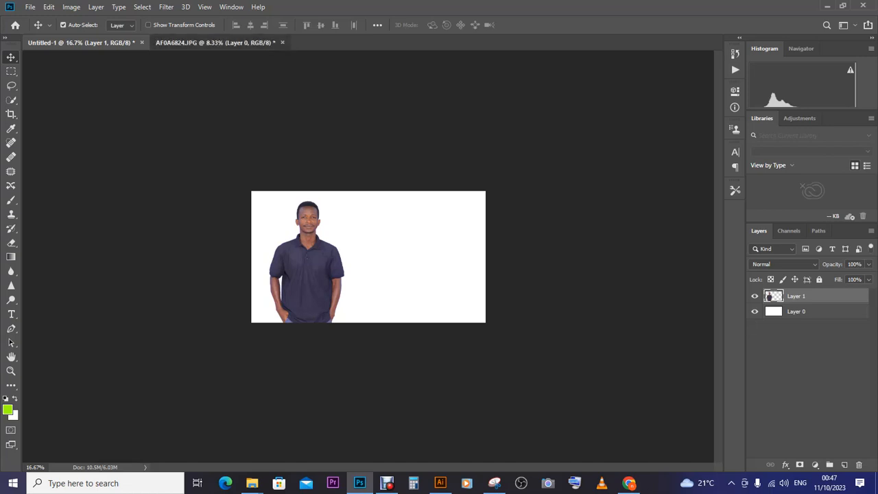
Step: Save the AF0A6824 cut-out portrait as a PNG copy in the my photos folder, with large file size and fastest saving
click(215, 43)
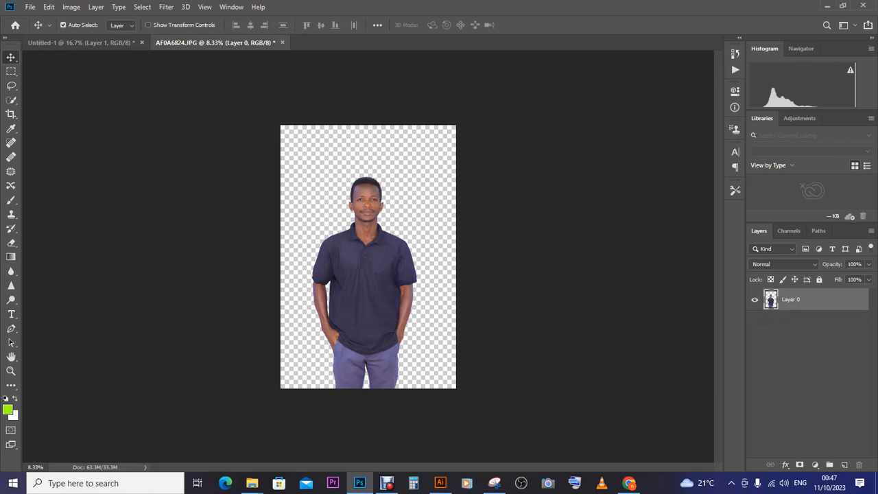
click(29, 7)
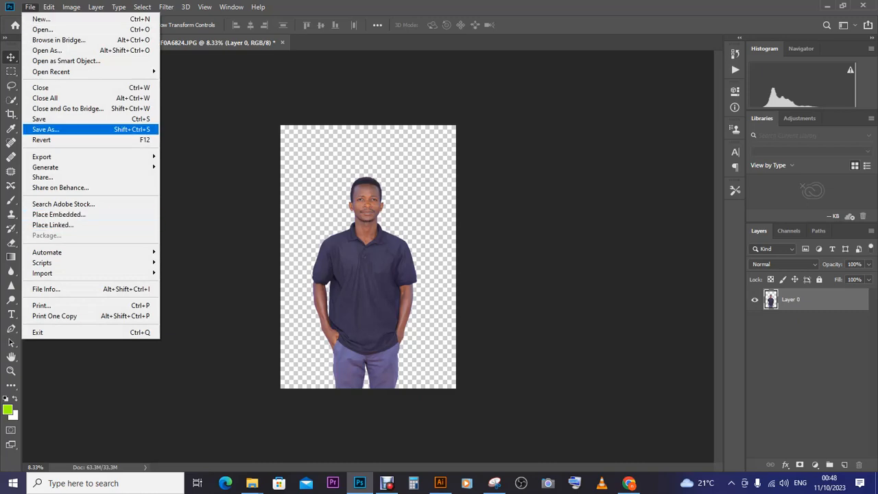
click(46, 129)
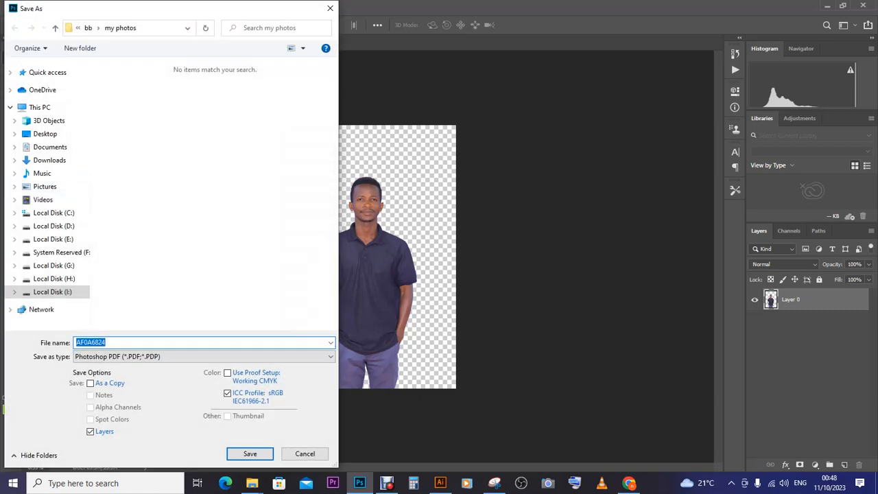
click(204, 357)
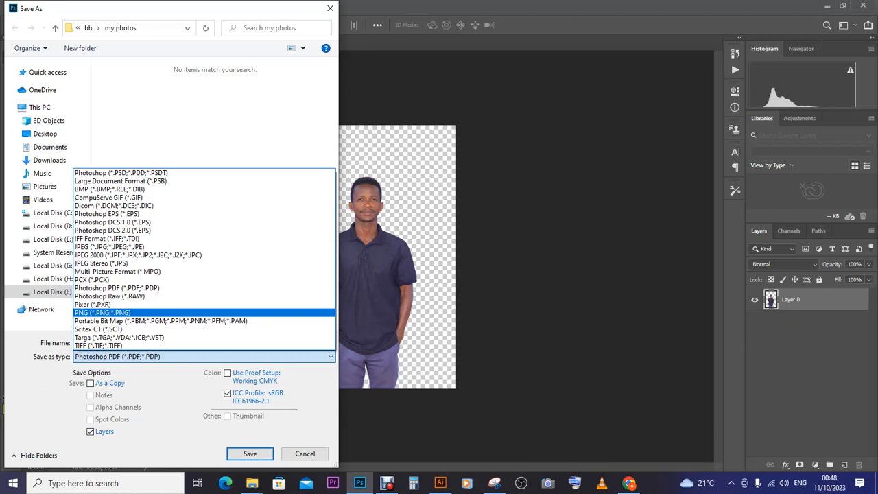
key(Return)
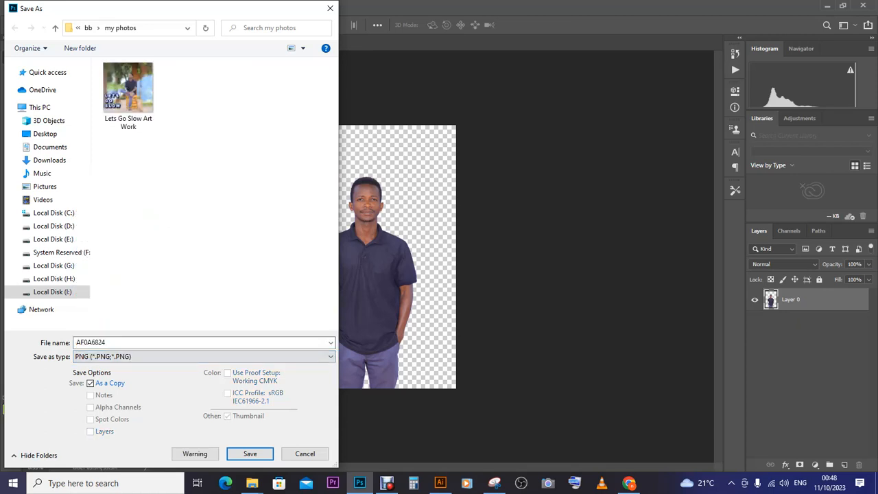
key(Return)
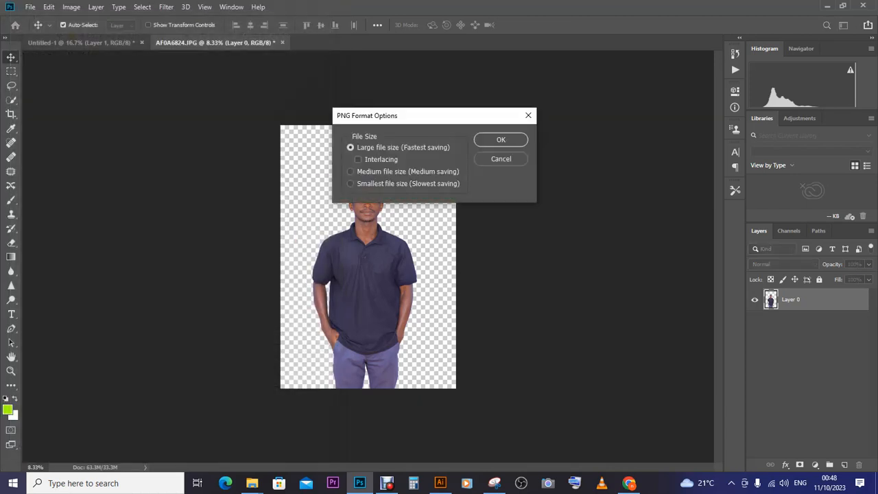
key(Return)
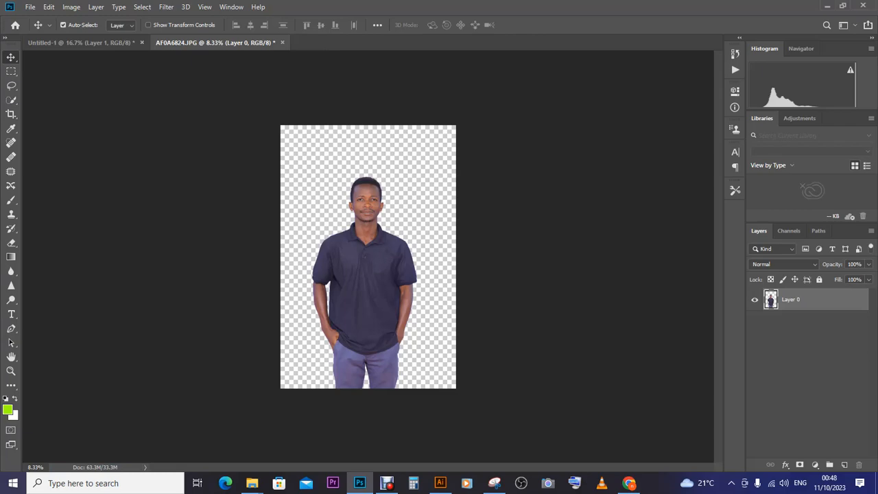
Step: Save another PNG copy of the cut-out portrait to the Desktop under the file name xxxx
click(31, 7)
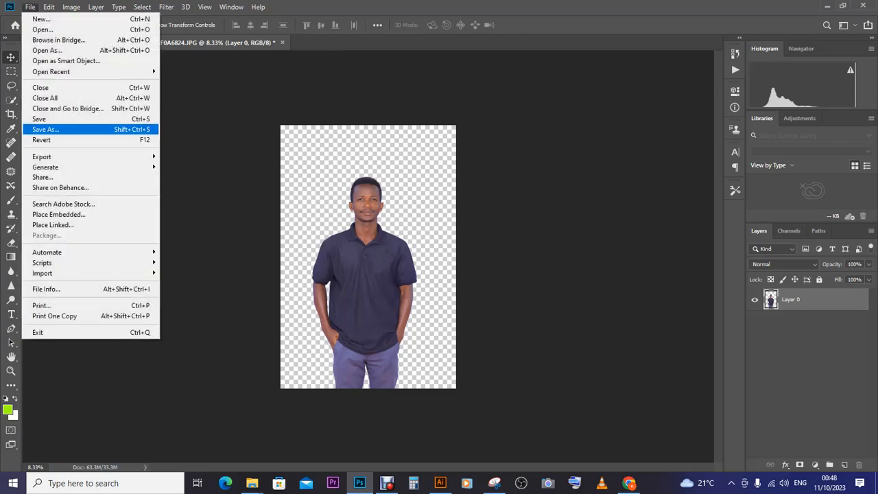
click(45, 129)
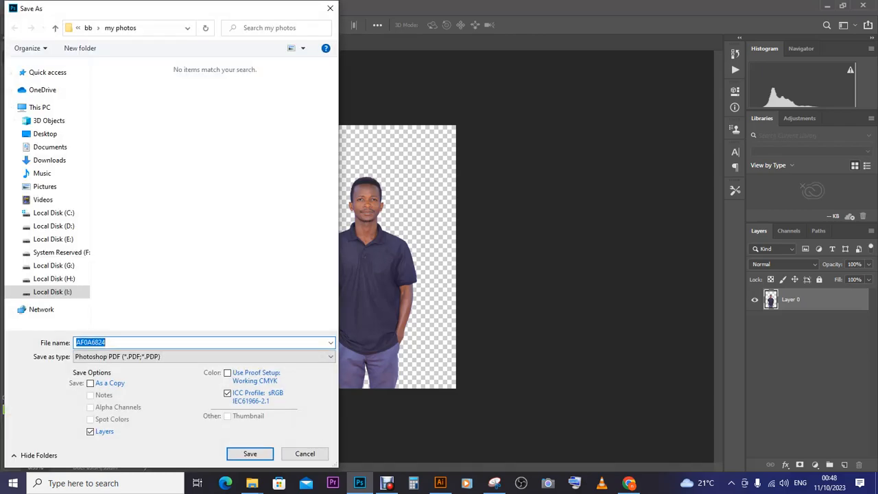
click(206, 356)
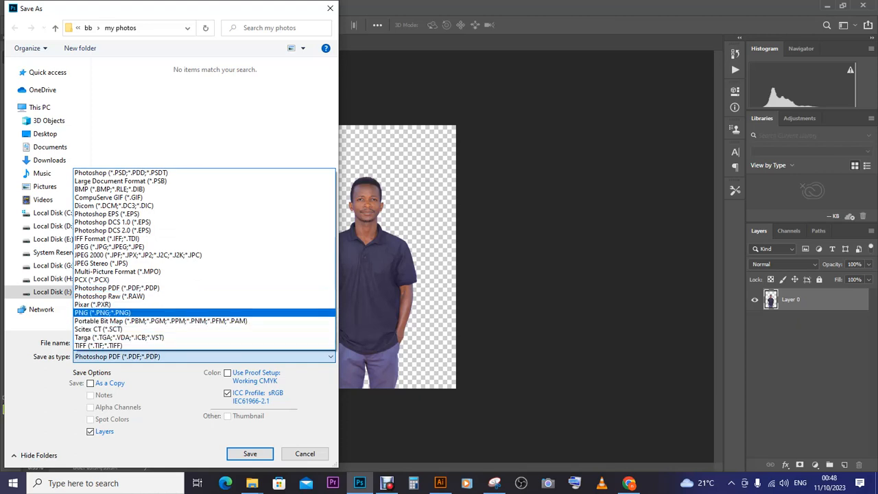
click(102, 312)
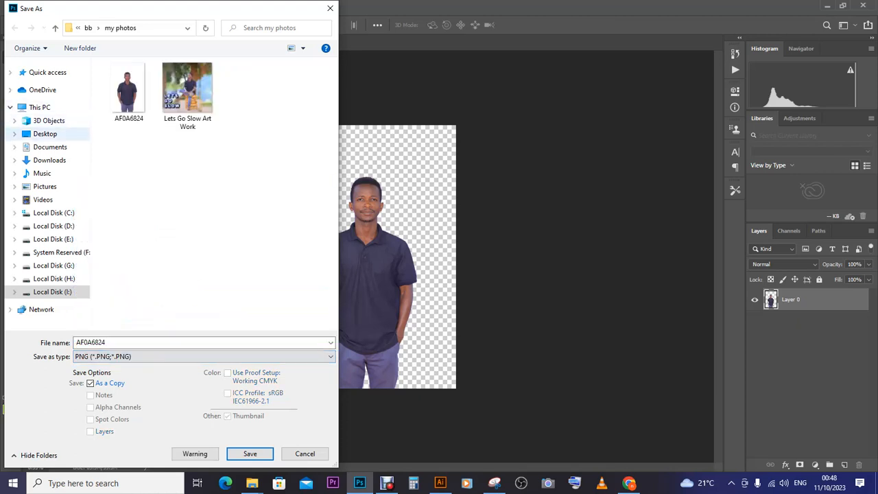
click(45, 134)
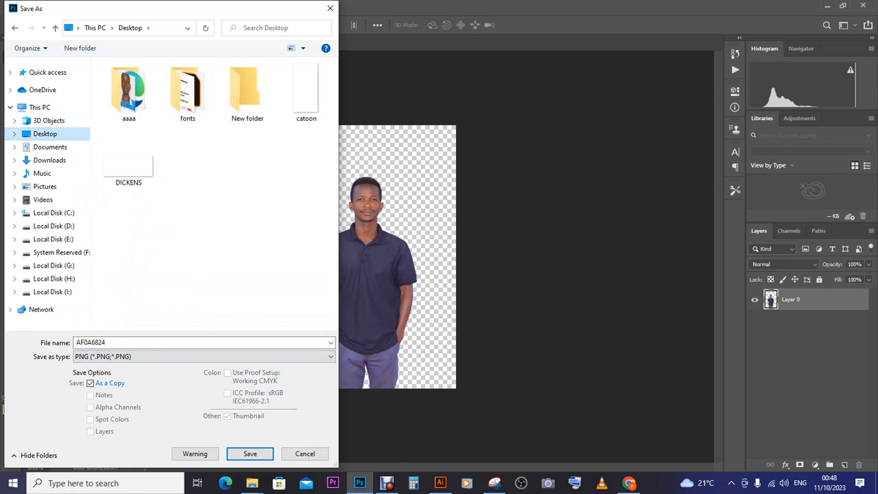
click(103, 343)
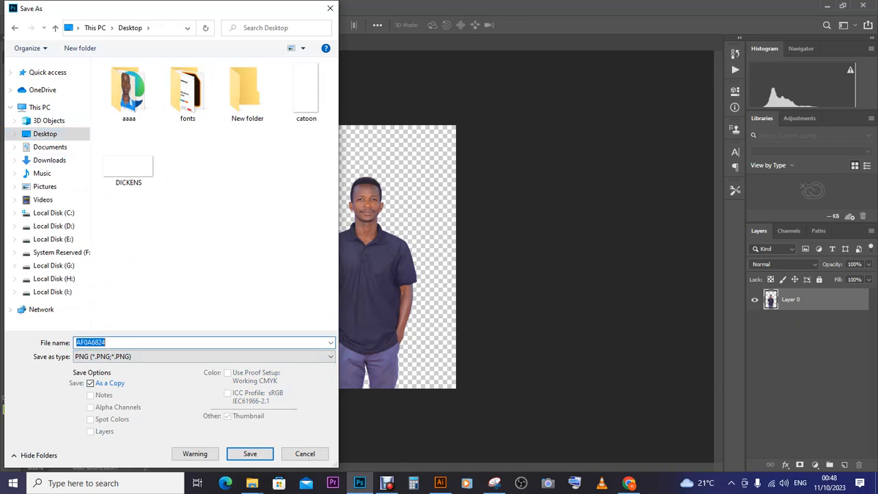
text(xxxx)
key(Return)
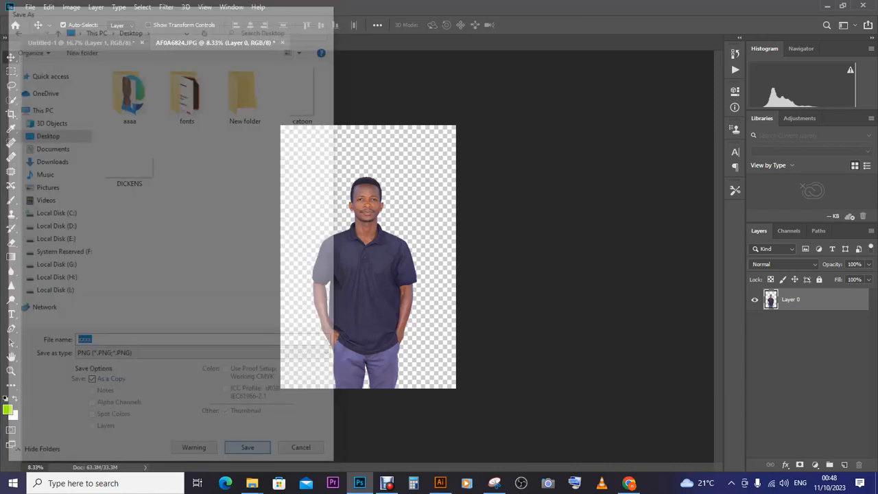
key(Return)
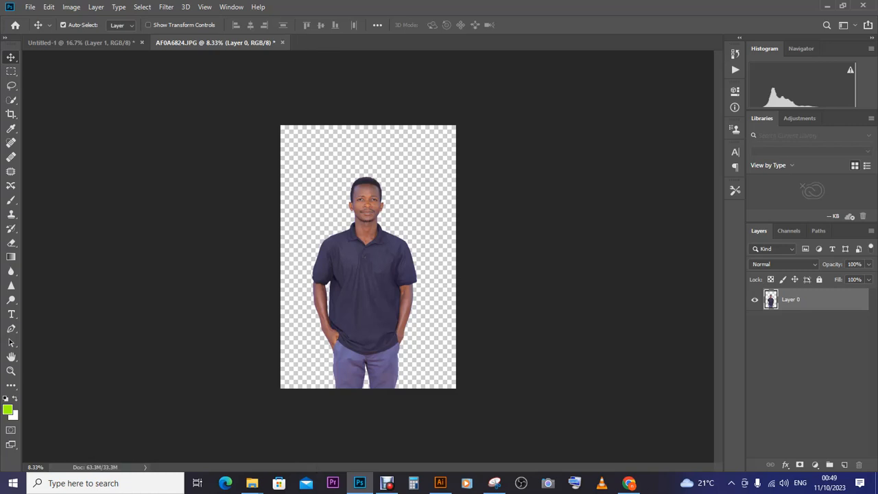
Step: Create a new 2560 x 1440 pixel, 72 ppi RGB document with a white background and unlock its Background layer
click(30, 7)
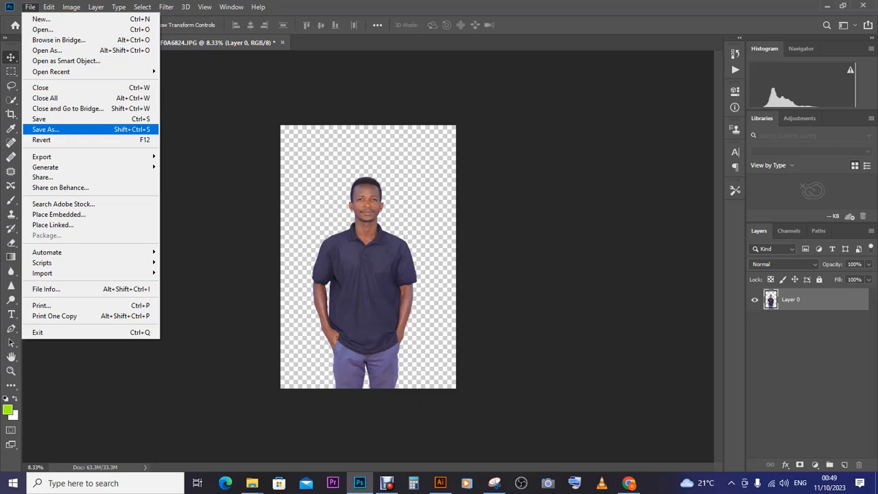
click(41, 19)
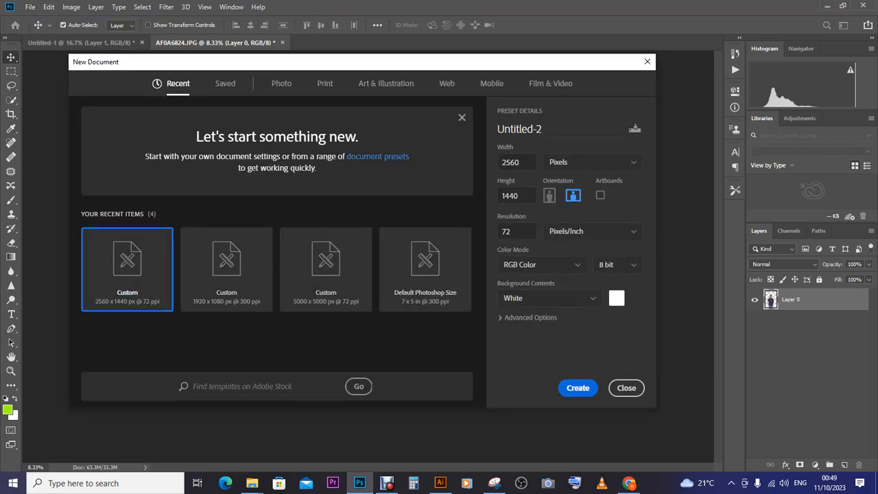
click(578, 389)
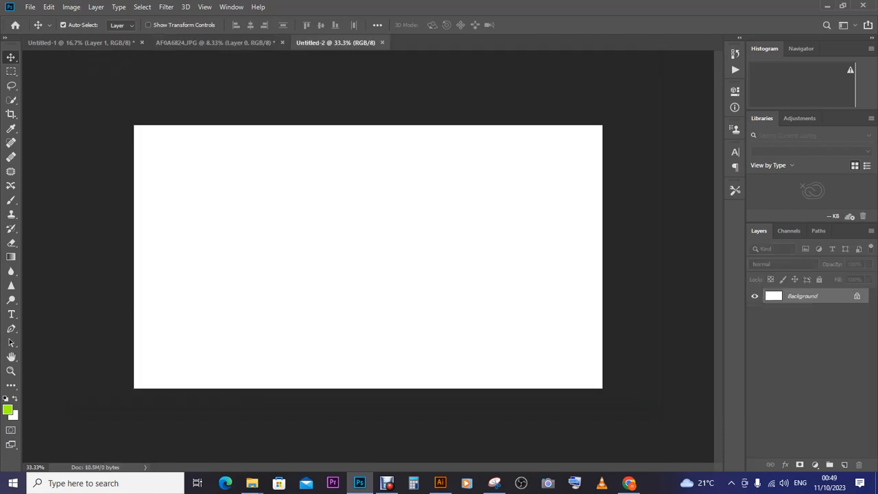
click(857, 296)
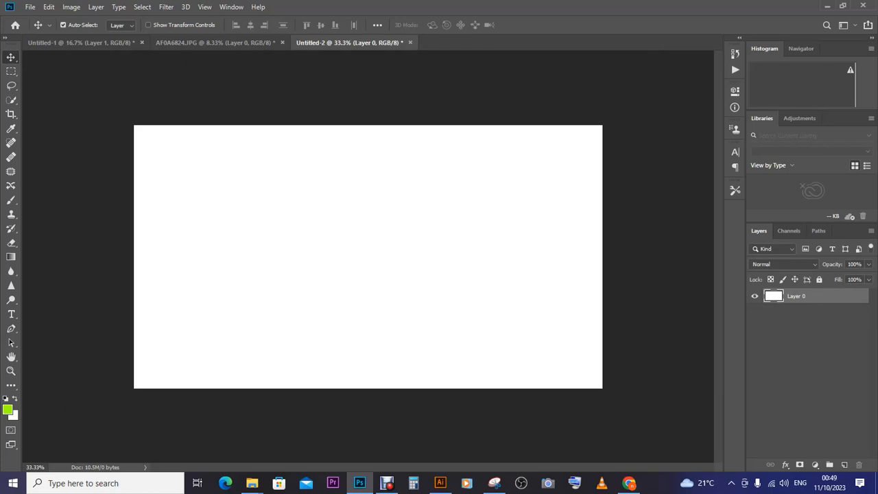
Step: Fill the white layer with the lime green foreground colour using the Paint Bucket, and return to the Move tool
click(11, 385)
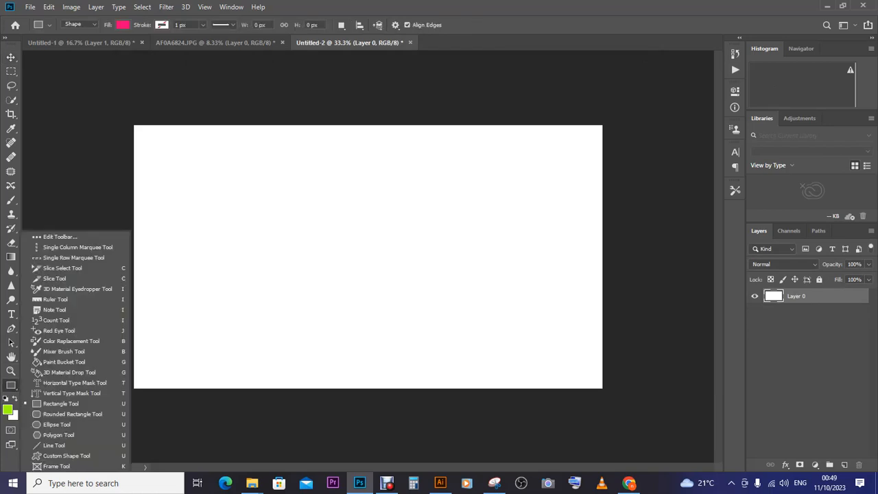
click(61, 361)
click(288, 262)
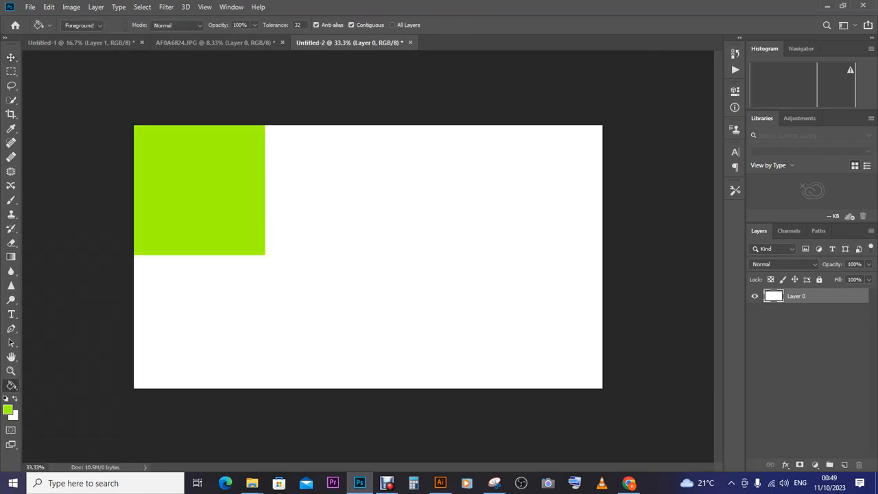
click(11, 57)
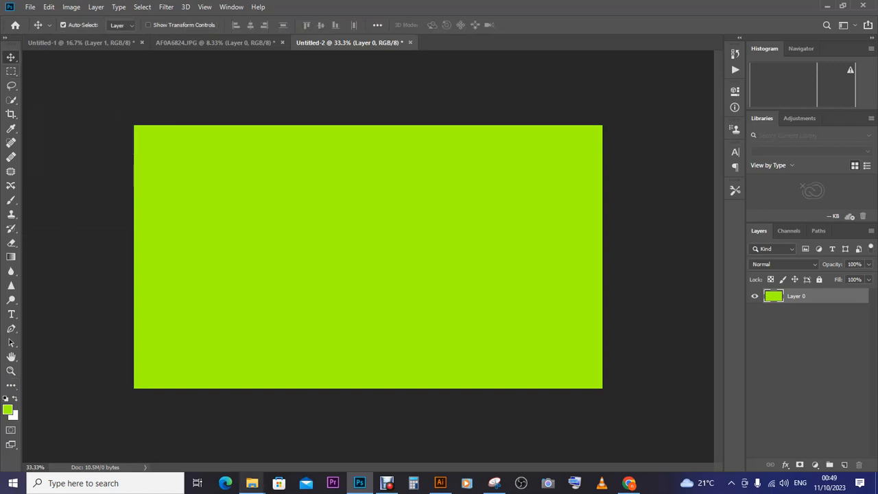
Step: Place the xxxx image from the Desktop folder in File Explorer onto the green canvas and move the portrait to the canvas's left side
mouse_move(252, 484)
click(253, 432)
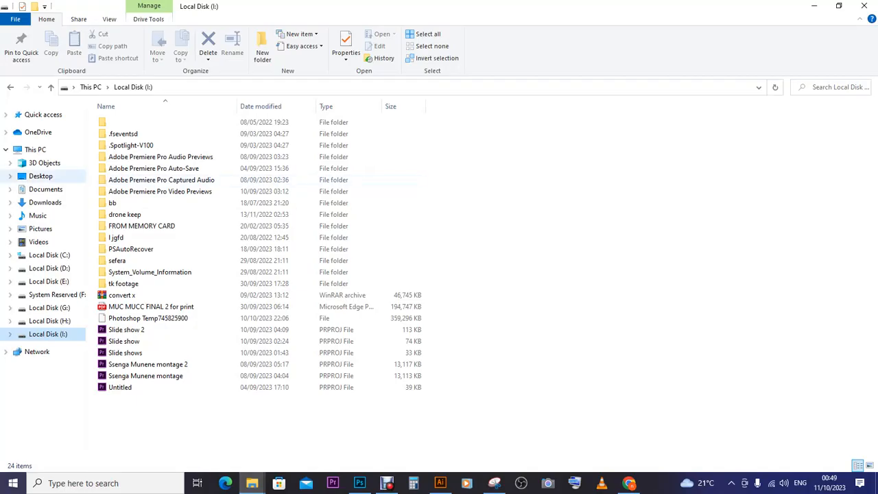
click(41, 176)
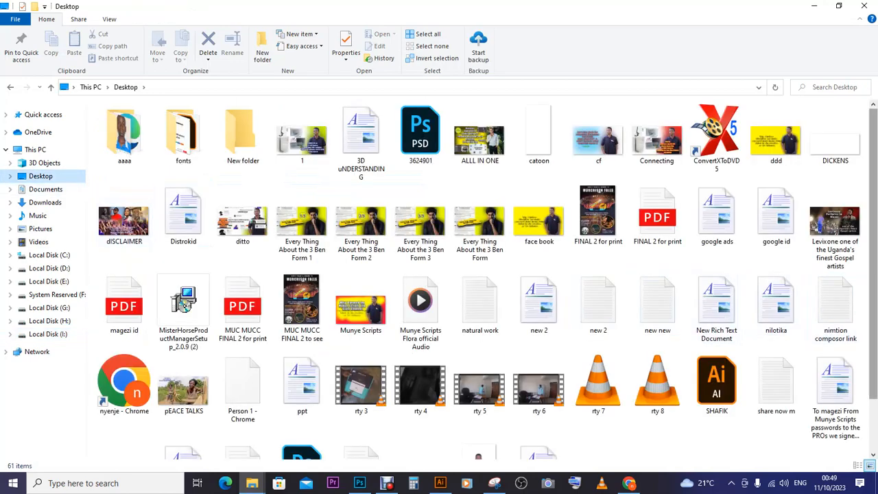
scroll(488, 279, down, 1)
drag(480, 410, 367, 431)
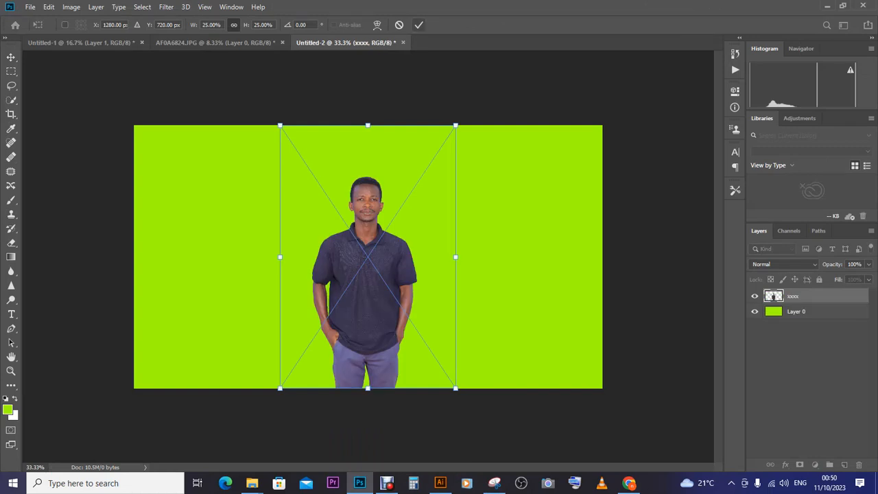
click(418, 25)
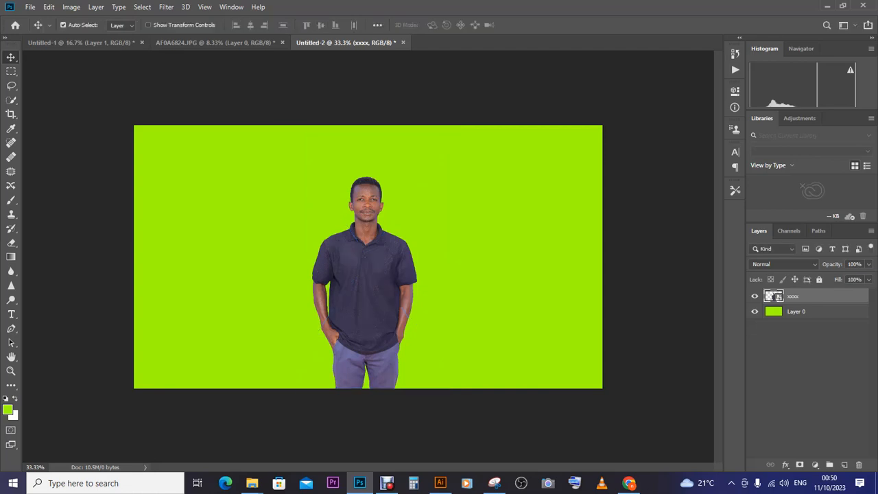
drag(382, 237, 218, 242)
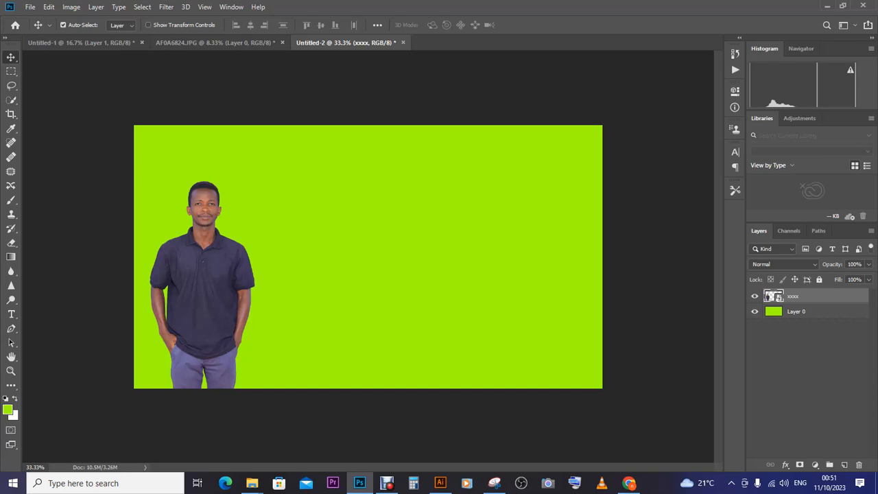
key(ctrl)
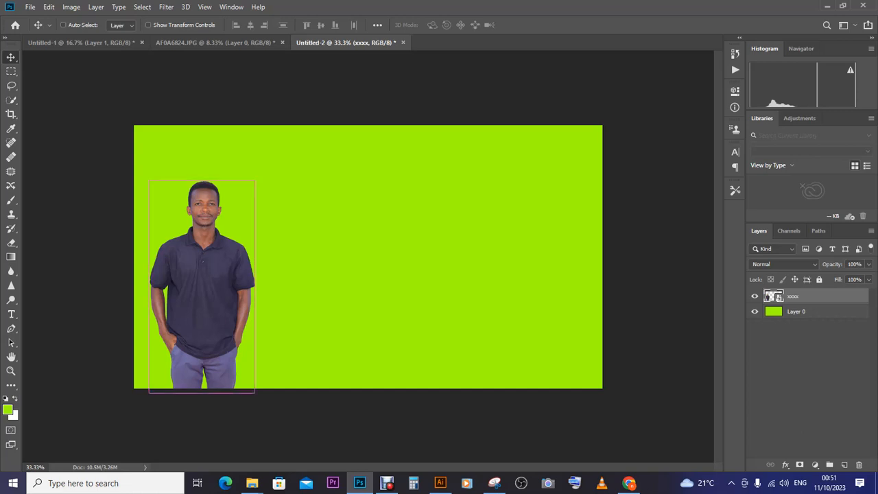